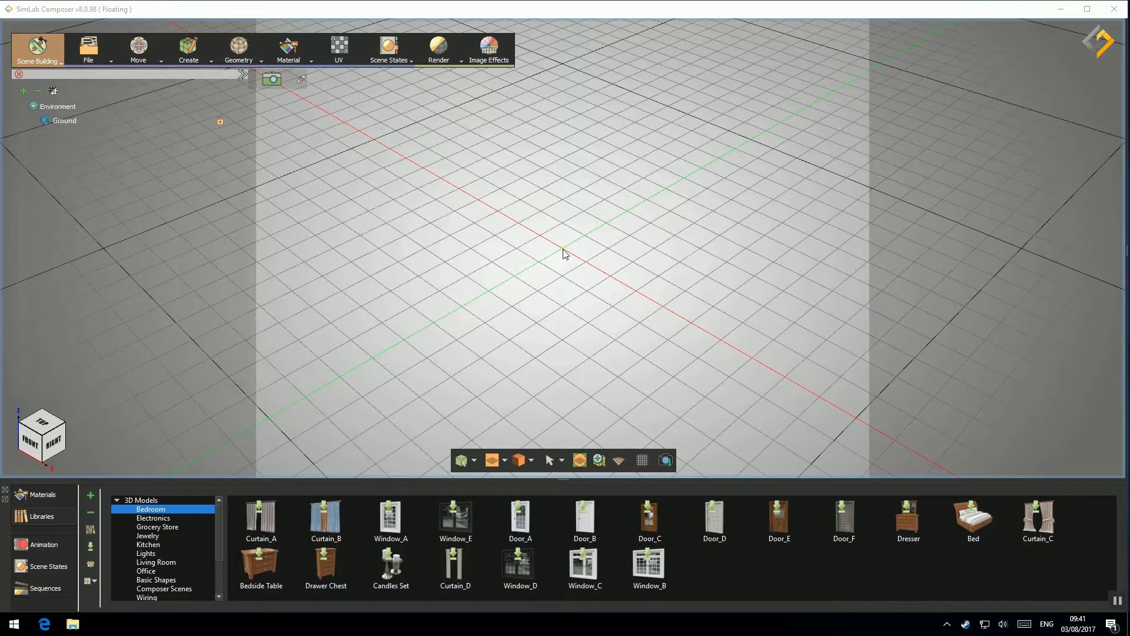
Switch to the Simulation workspace and load the Motion Transmitter sample from the General library.
click(62, 59)
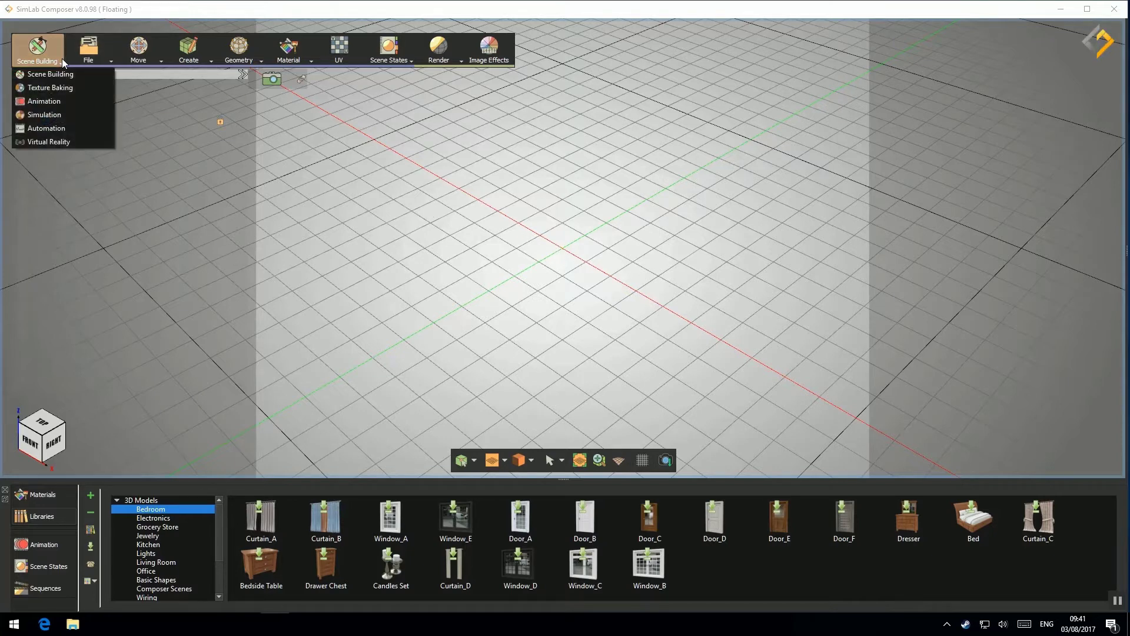
click(91, 115)
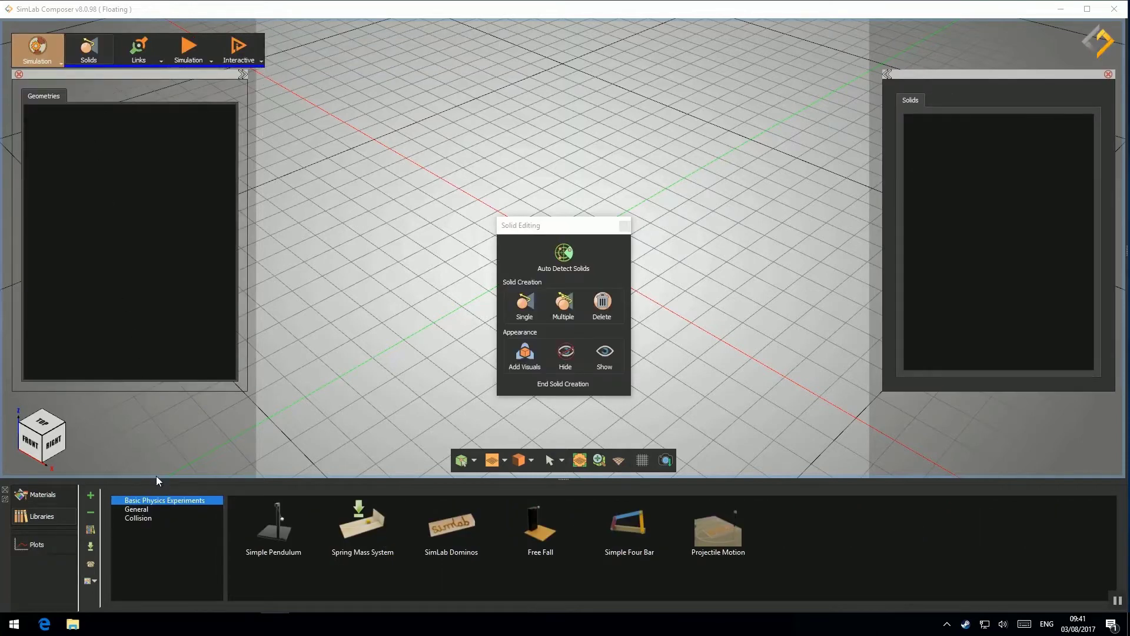
click(158, 510)
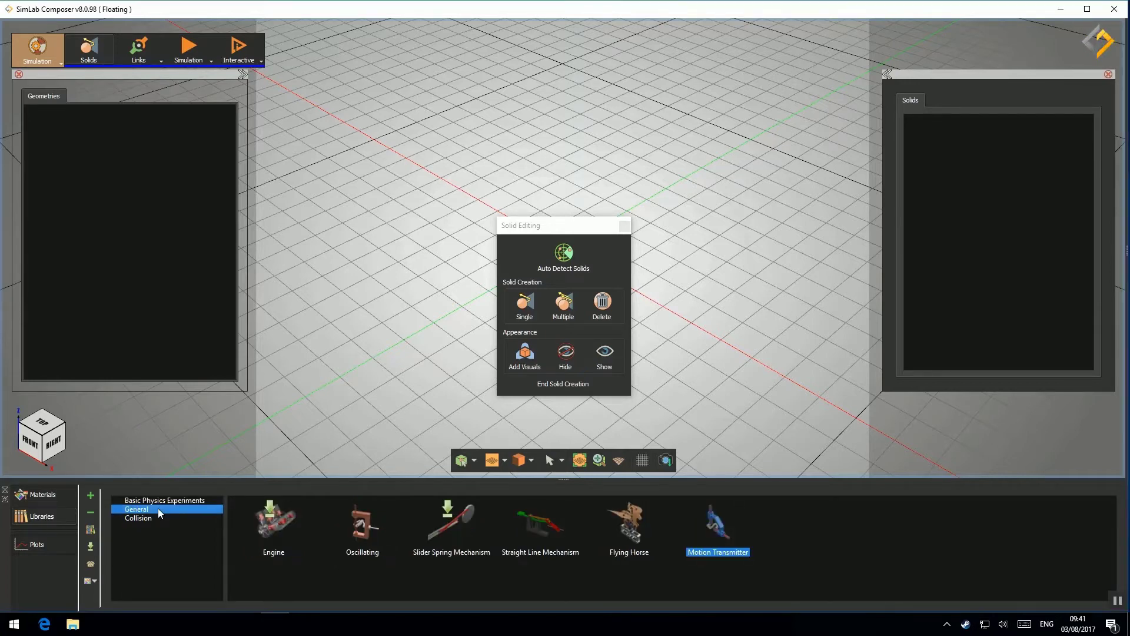
double_click(721, 525)
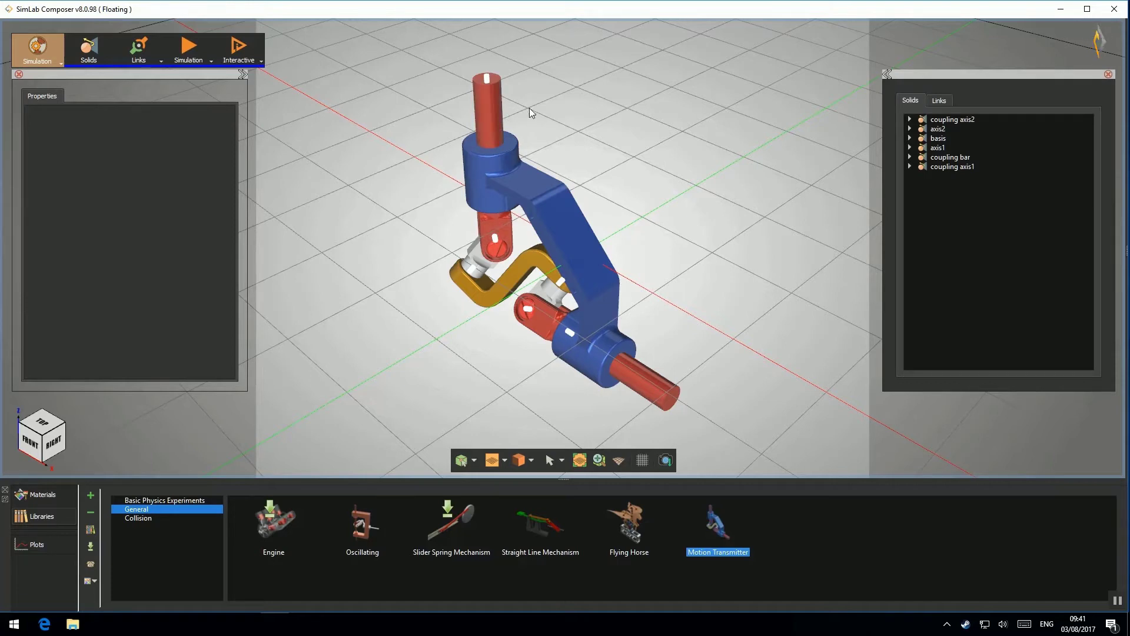
Replace the vertical red shaft's motor joint with a new revolute joint between axis1 and the ground, located at the shaft's upper end.
click(485, 75)
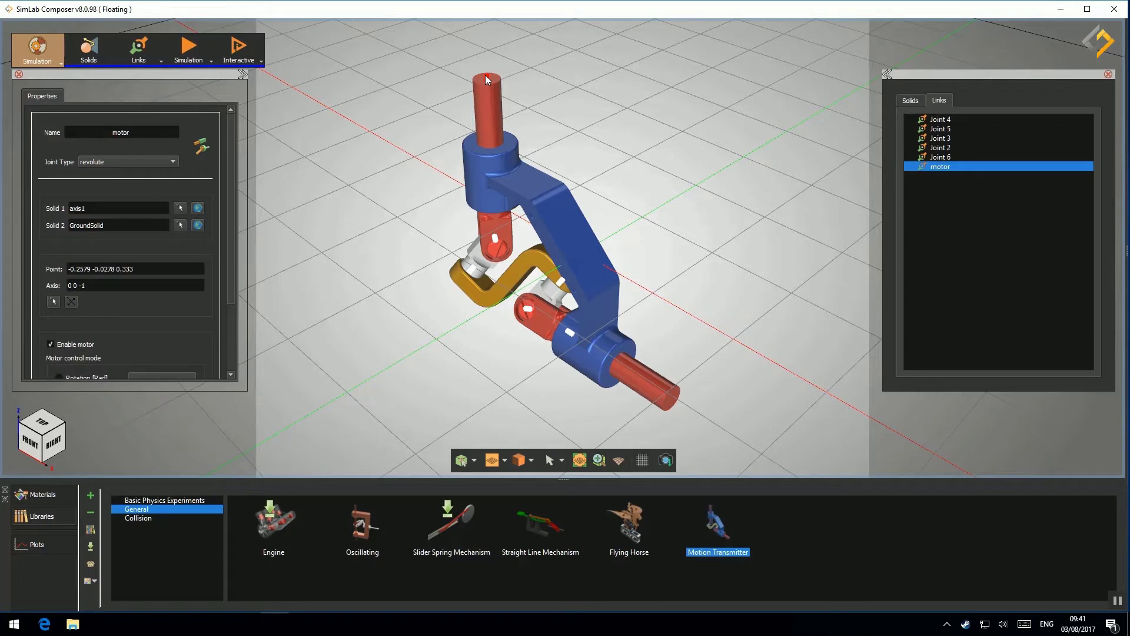
key(Delete)
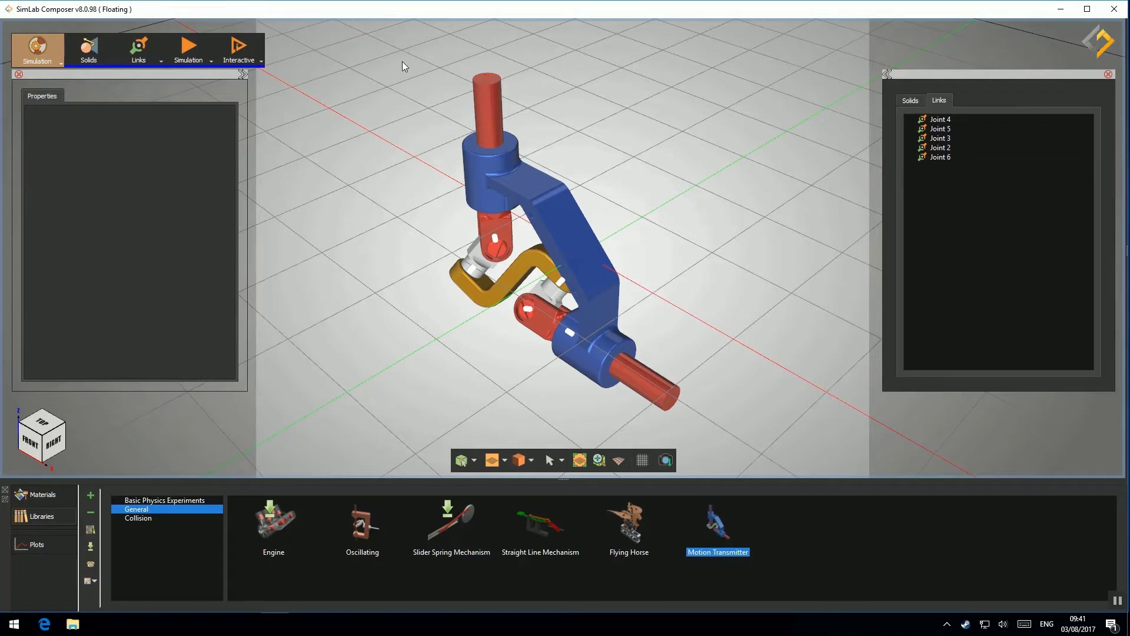
click(150, 60)
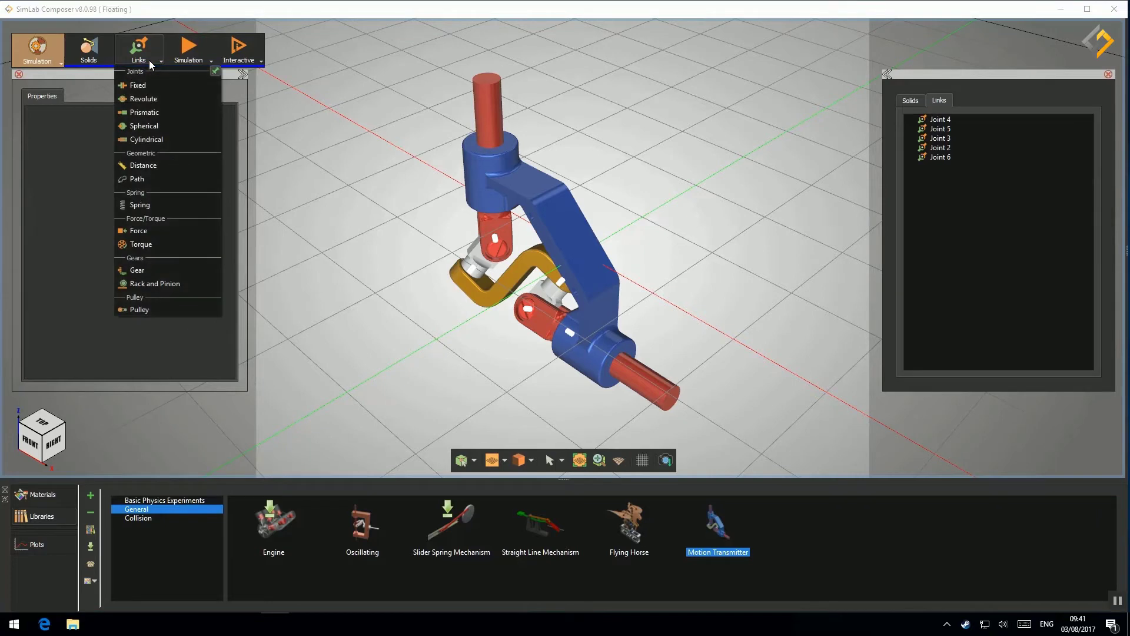
click(152, 100)
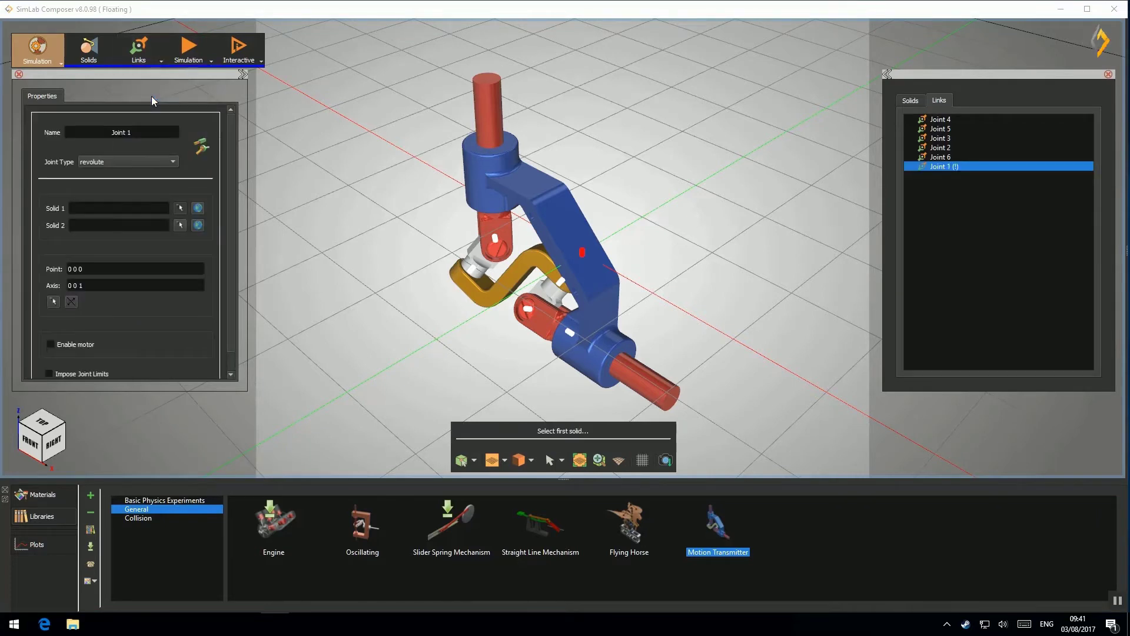
click(480, 107)
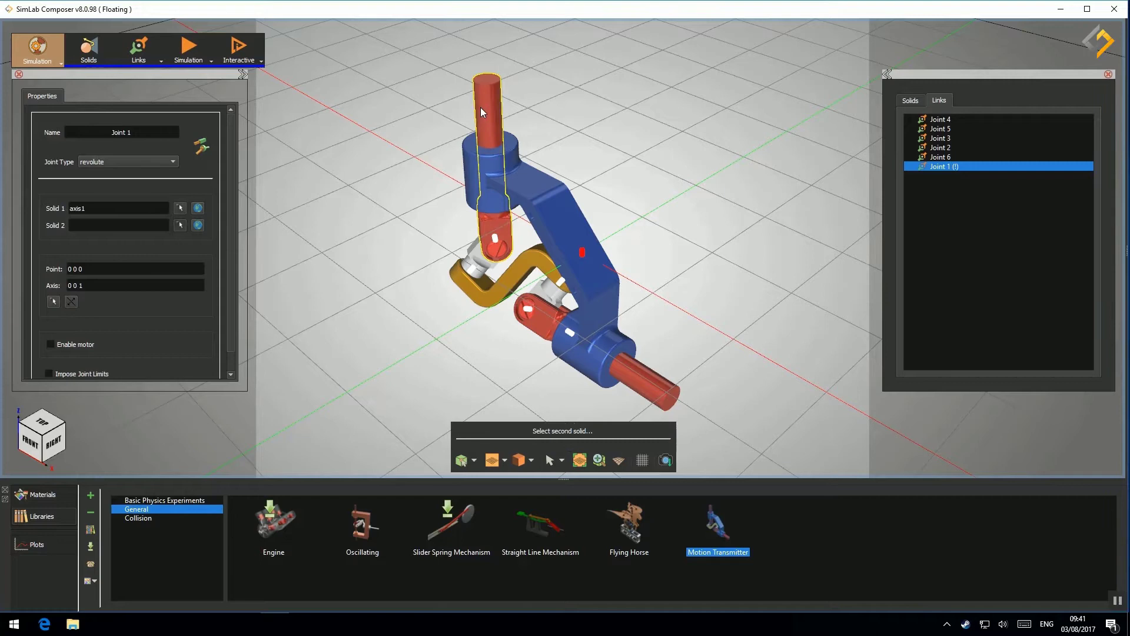
click(198, 225)
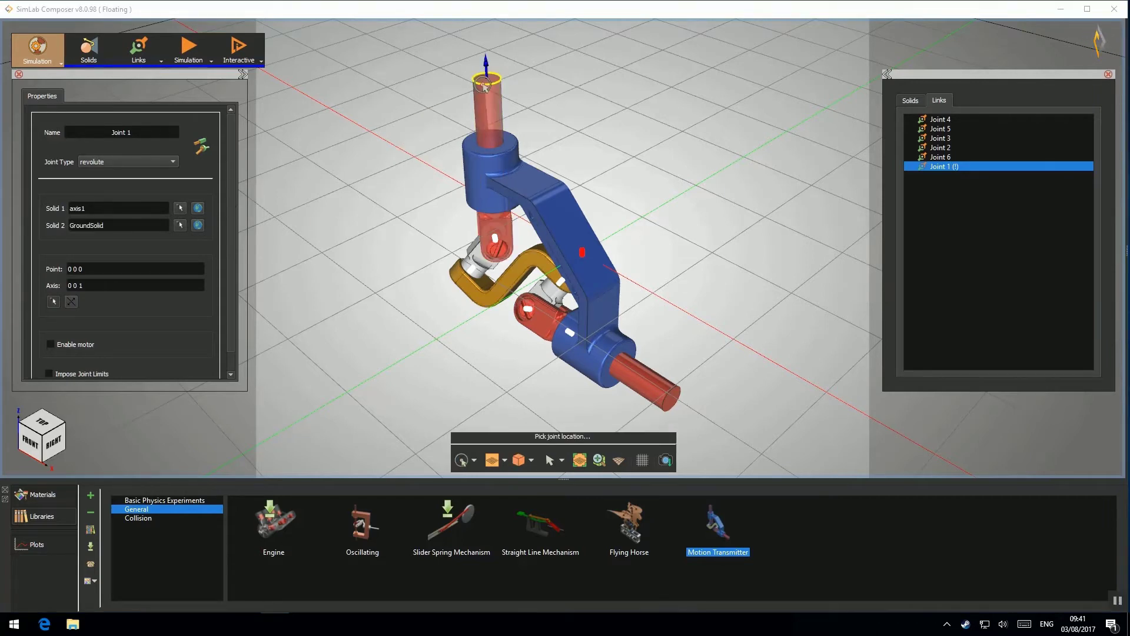
click(483, 84)
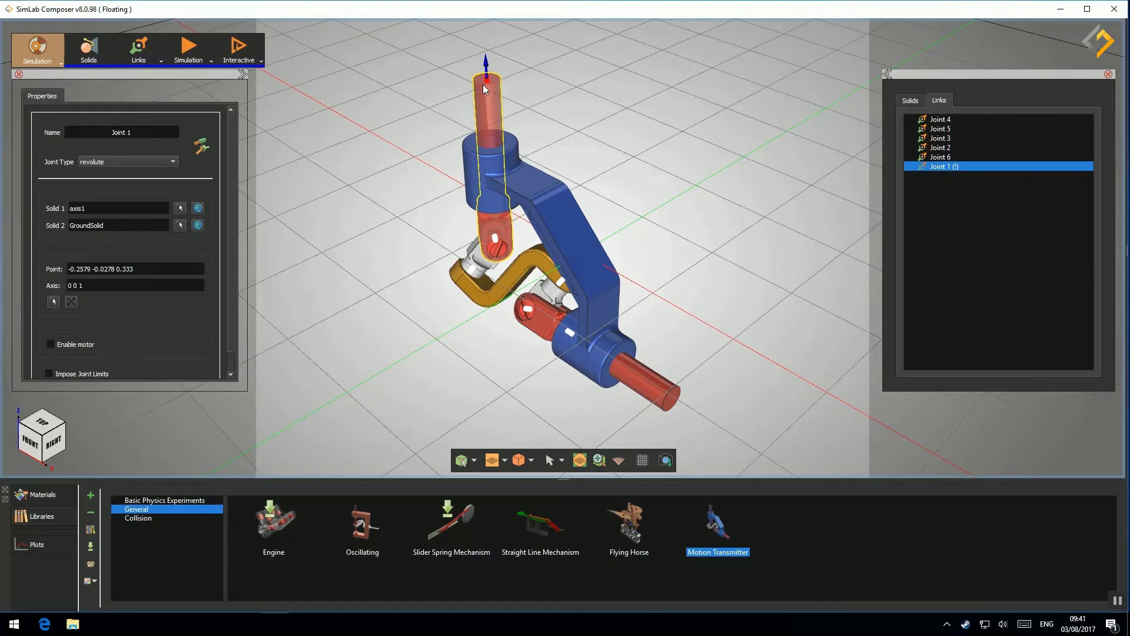
Enable the new joint's motor and set its speed control to a constant 5 rad/s.
click(51, 343)
drag(229, 297, 234, 368)
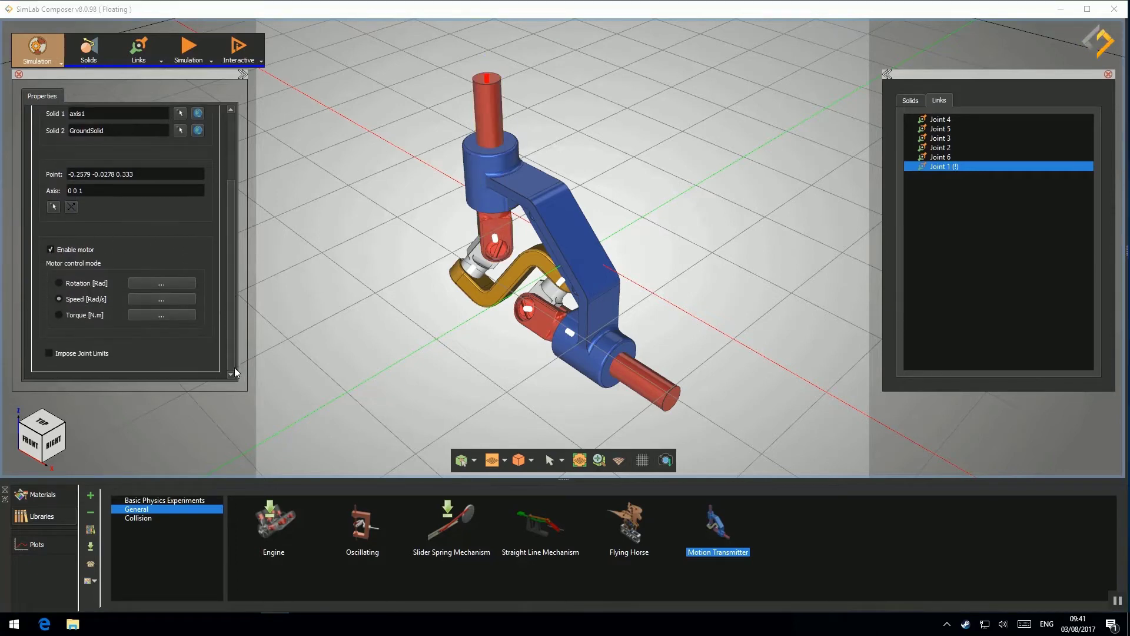
click(168, 300)
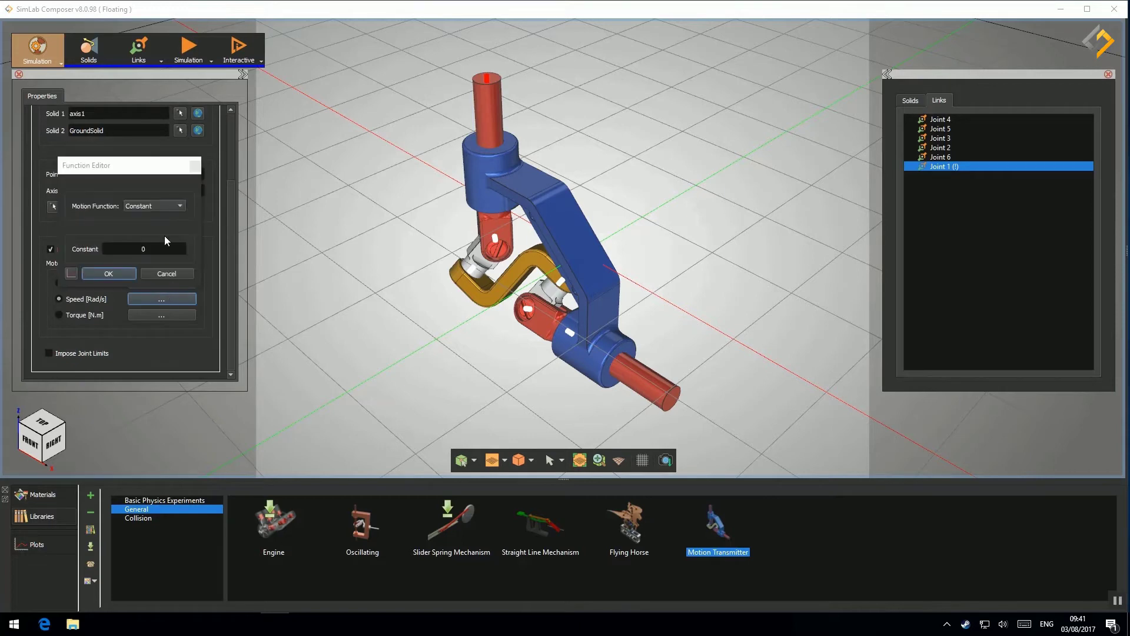
click(176, 206)
click(179, 207)
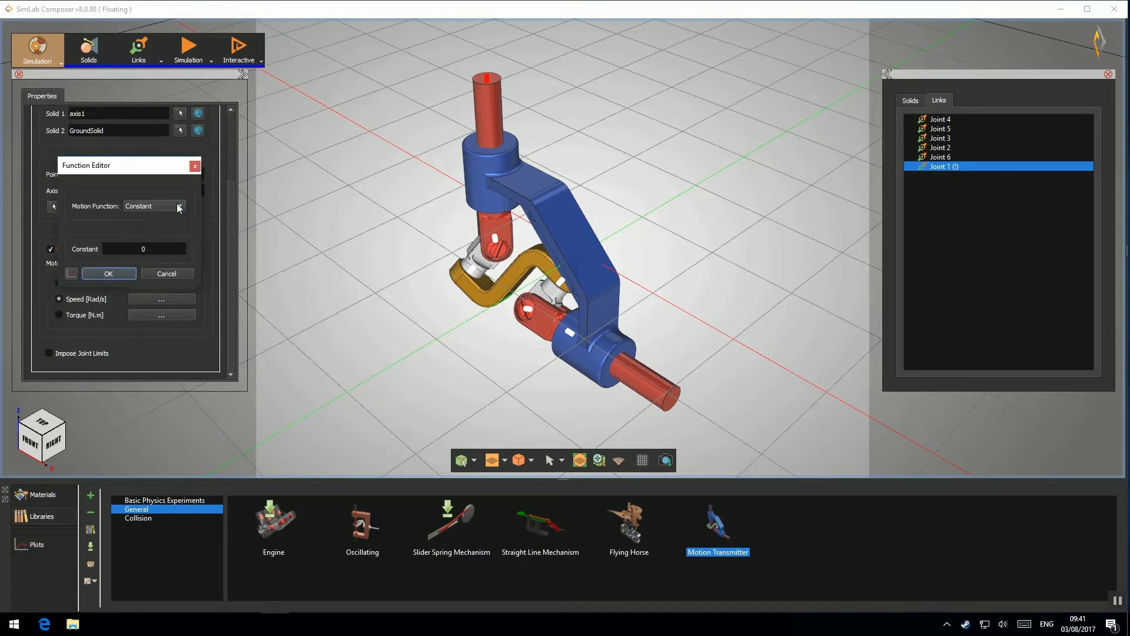
double_click(107, 253)
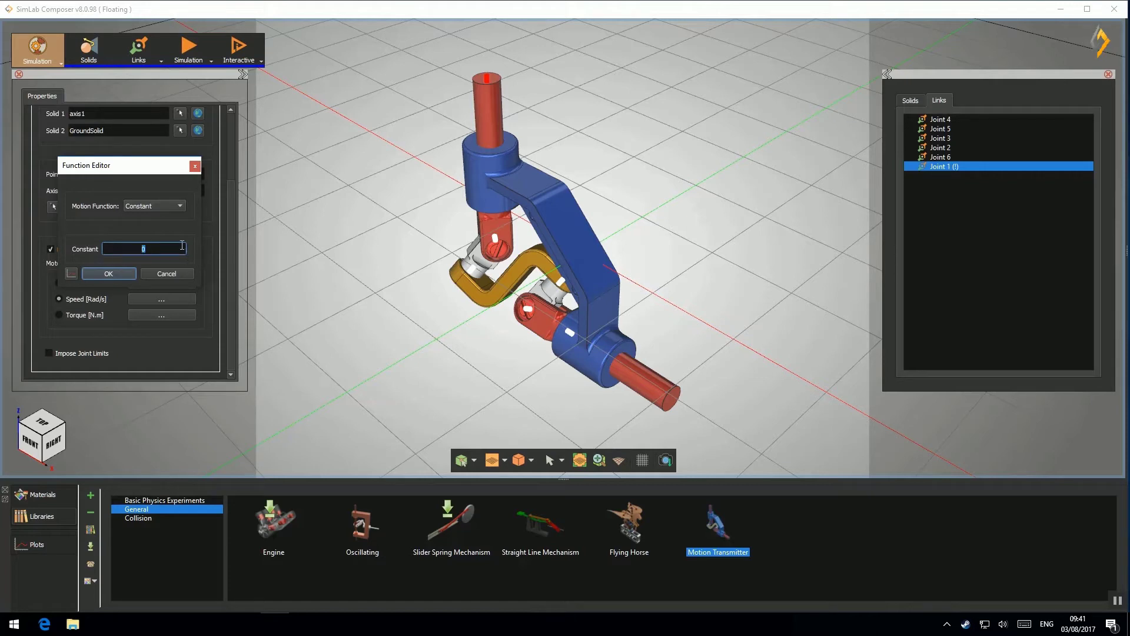
text(5)
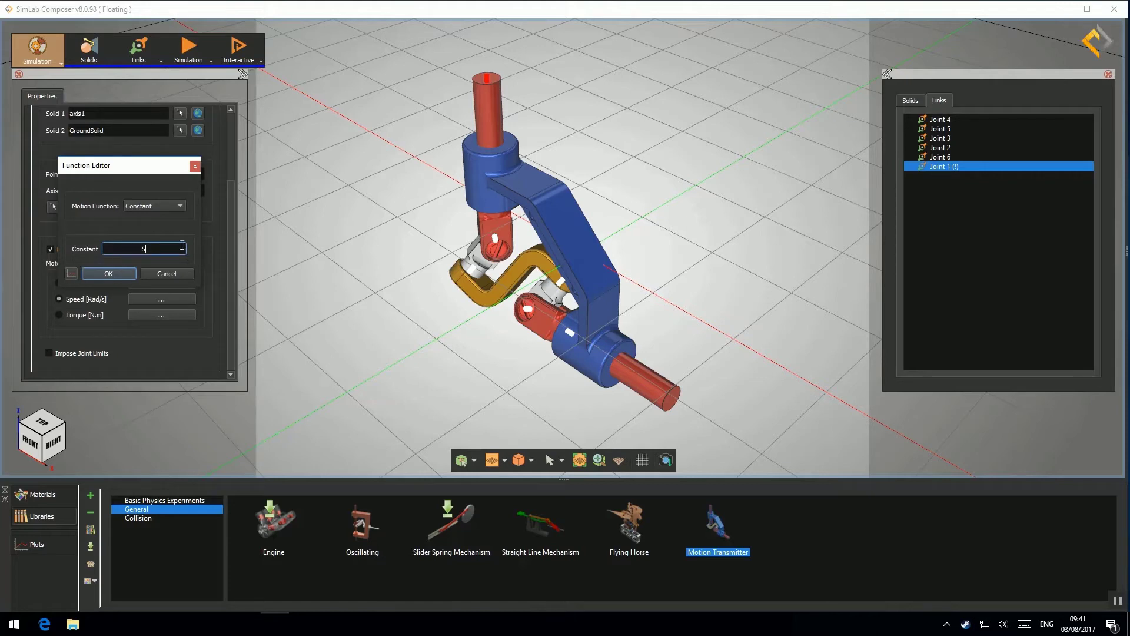
click(111, 272)
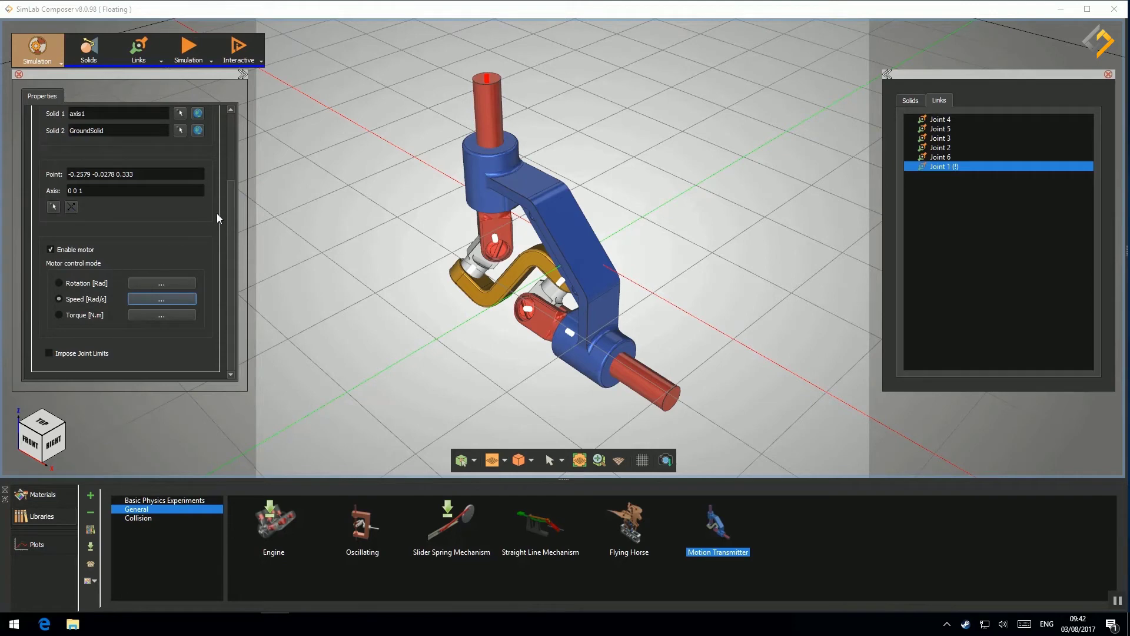
Rename the new revolute joint as Motor.
scroll(228, 204, up, 3)
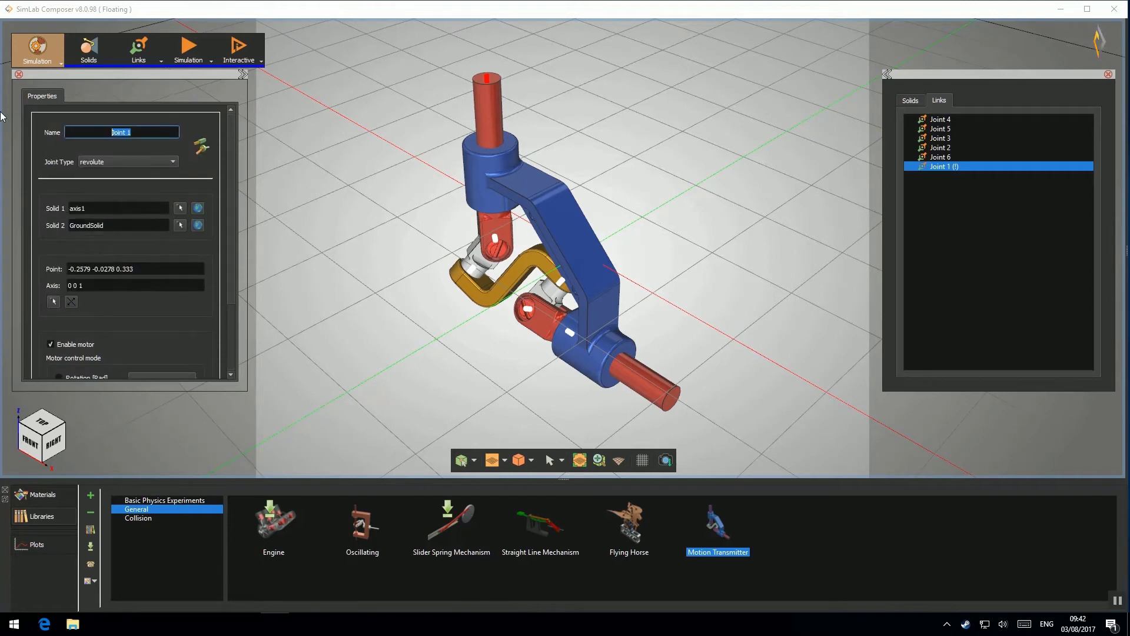
text(Motor)
click(338, 131)
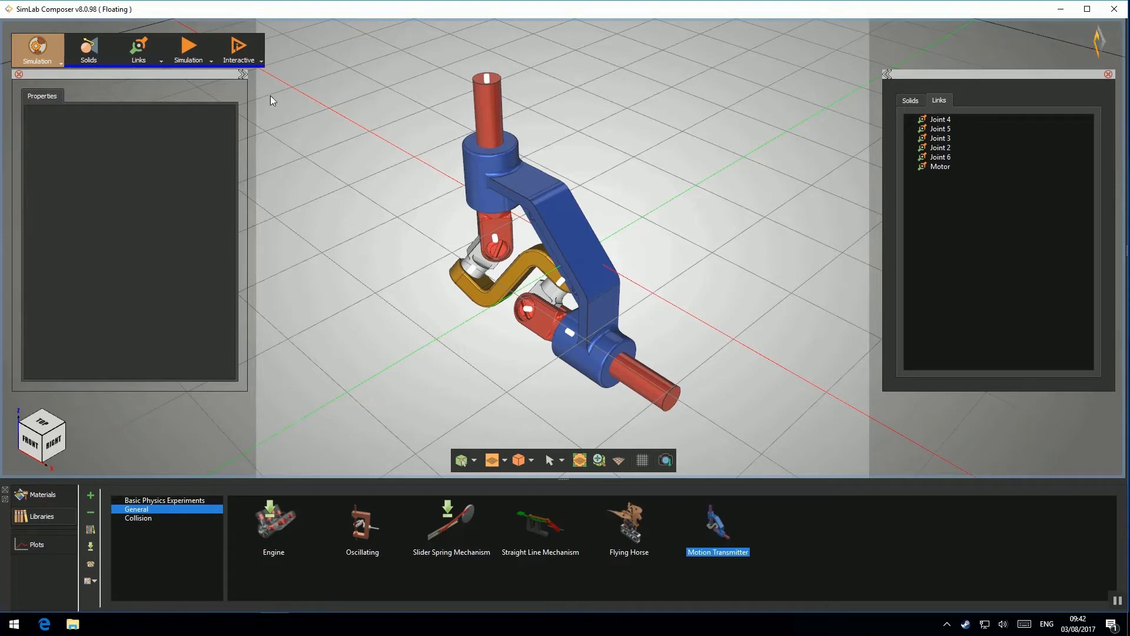
Run the physics simulation to check the mechanism's motion, and stop it.
click(202, 60)
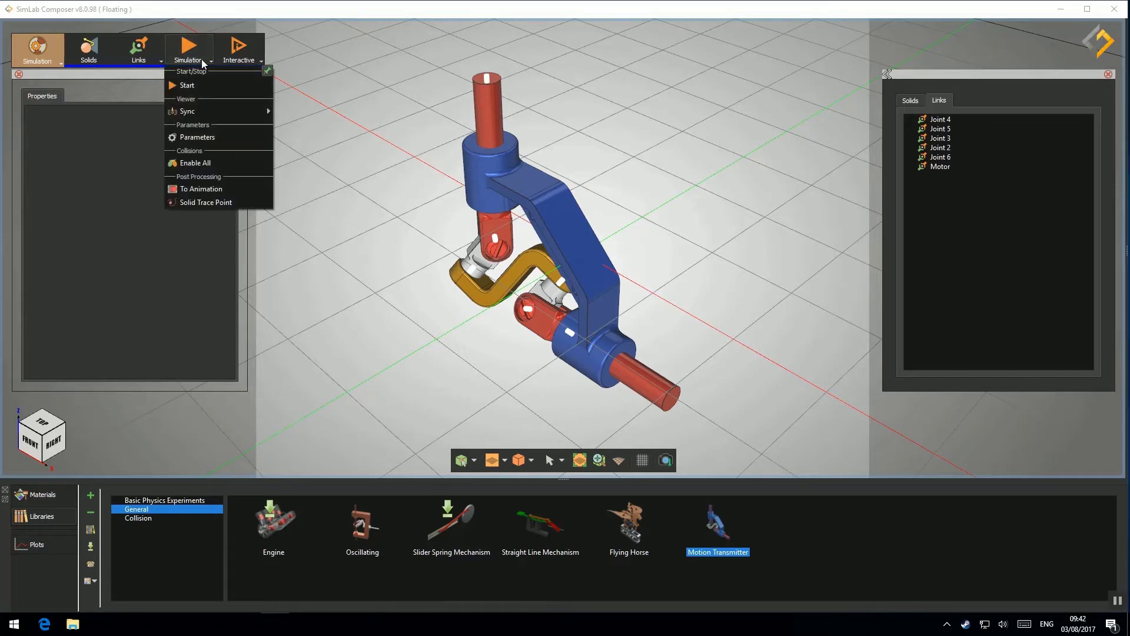
click(243, 86)
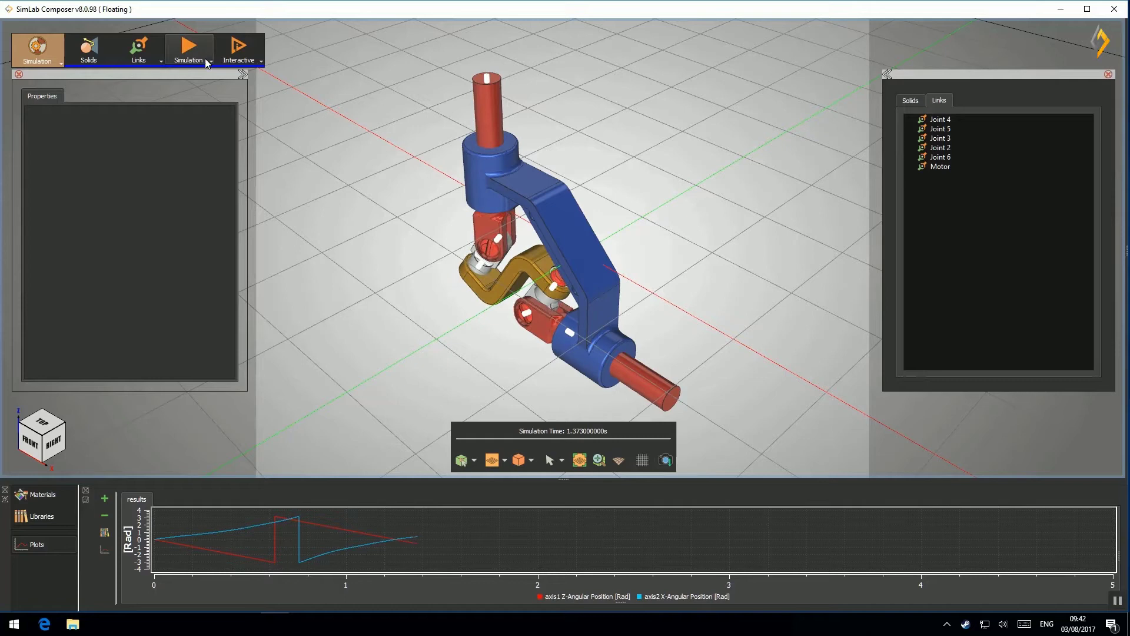
click(210, 60)
click(235, 88)
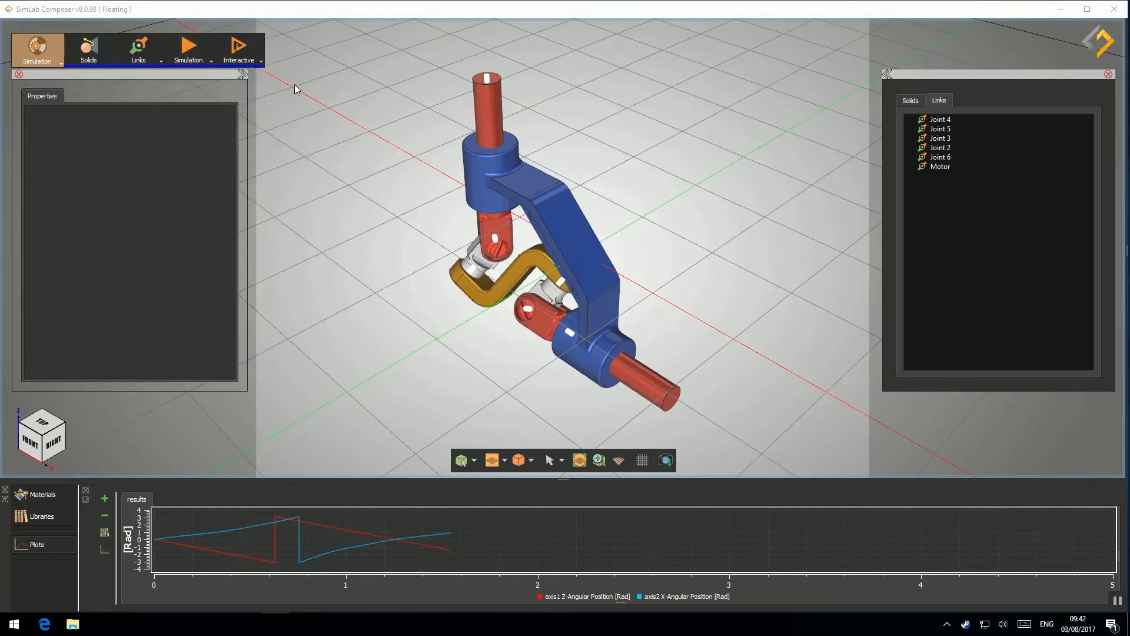
Add the Motor joint to the interactive physics entities and set its control function channel to Speed.
click(259, 59)
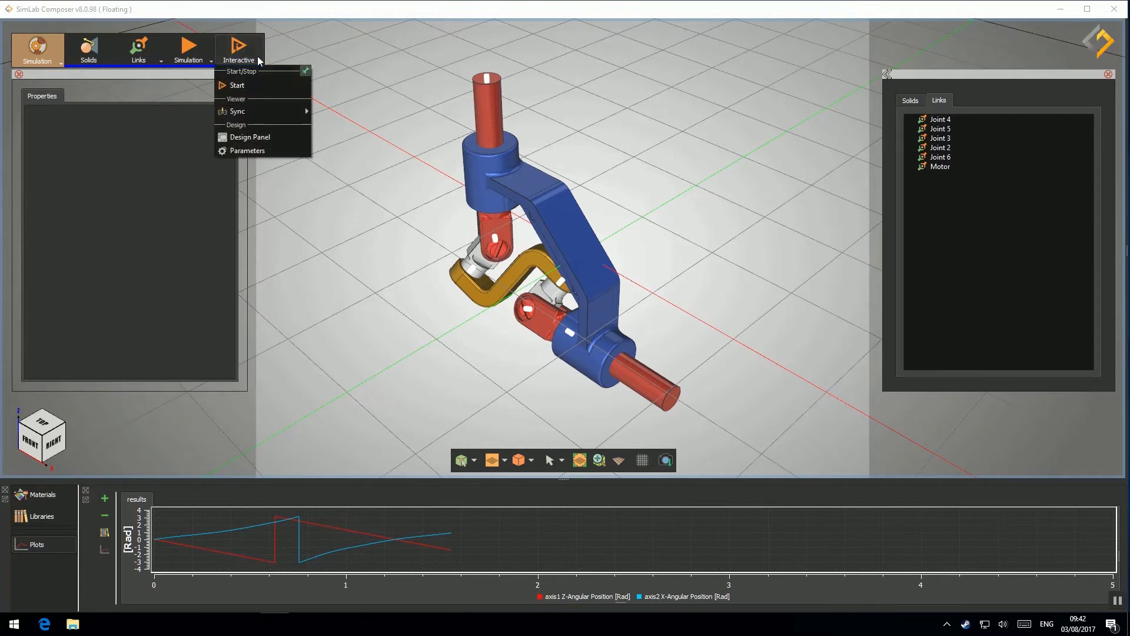
click(261, 137)
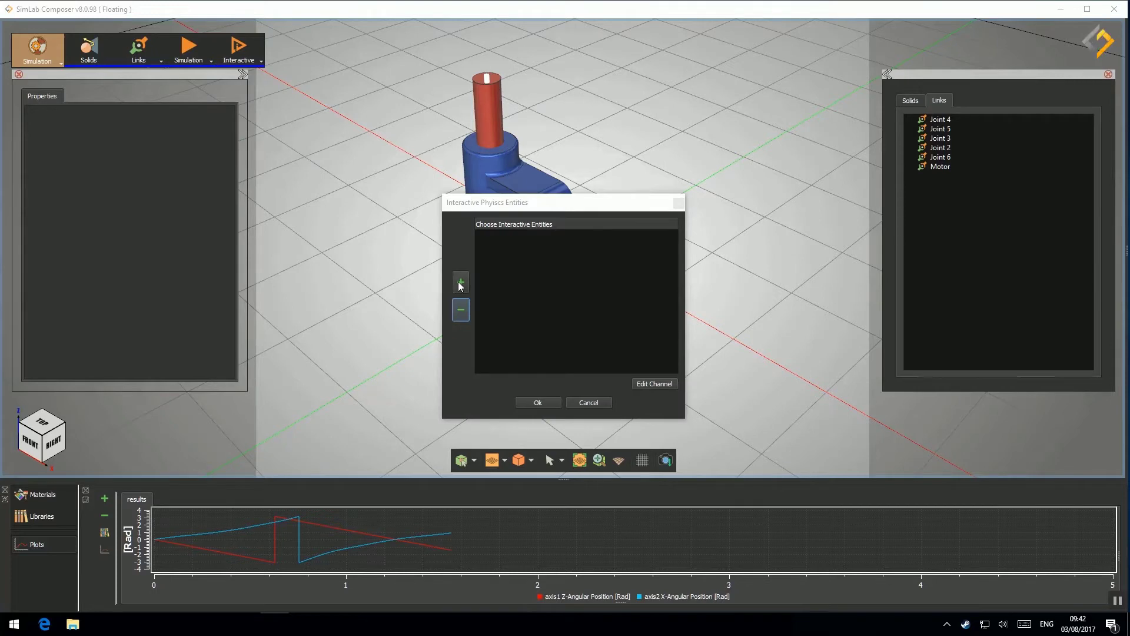
click(487, 82)
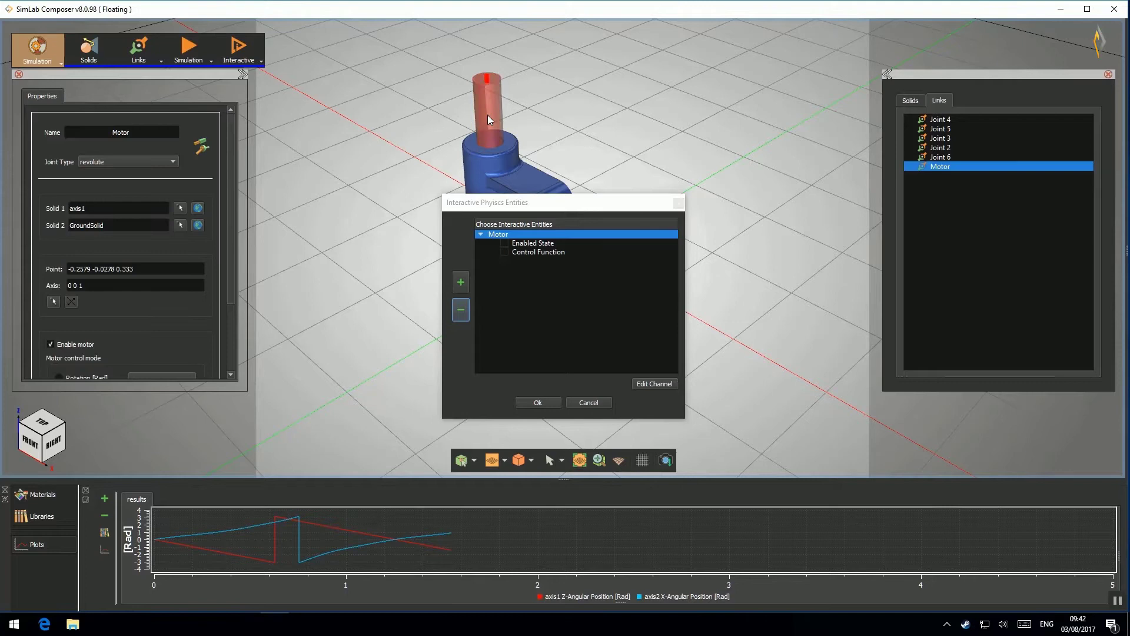
double_click(522, 249)
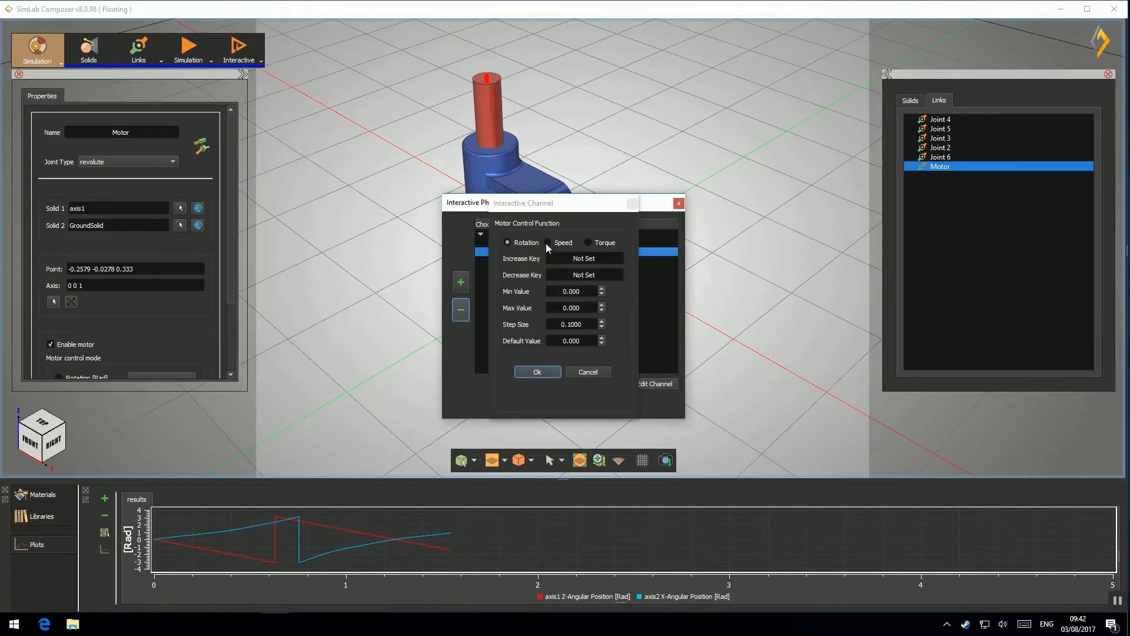
click(550, 242)
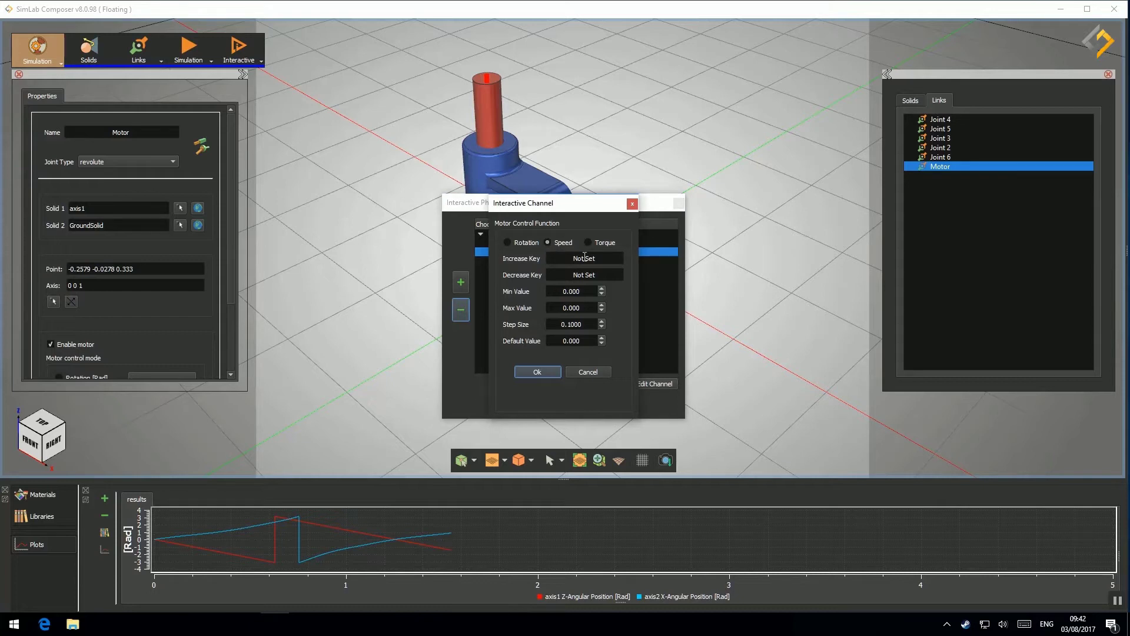
Assign Up as the increase key and Down as the decrease key for the motor speed channel.
click(609, 259)
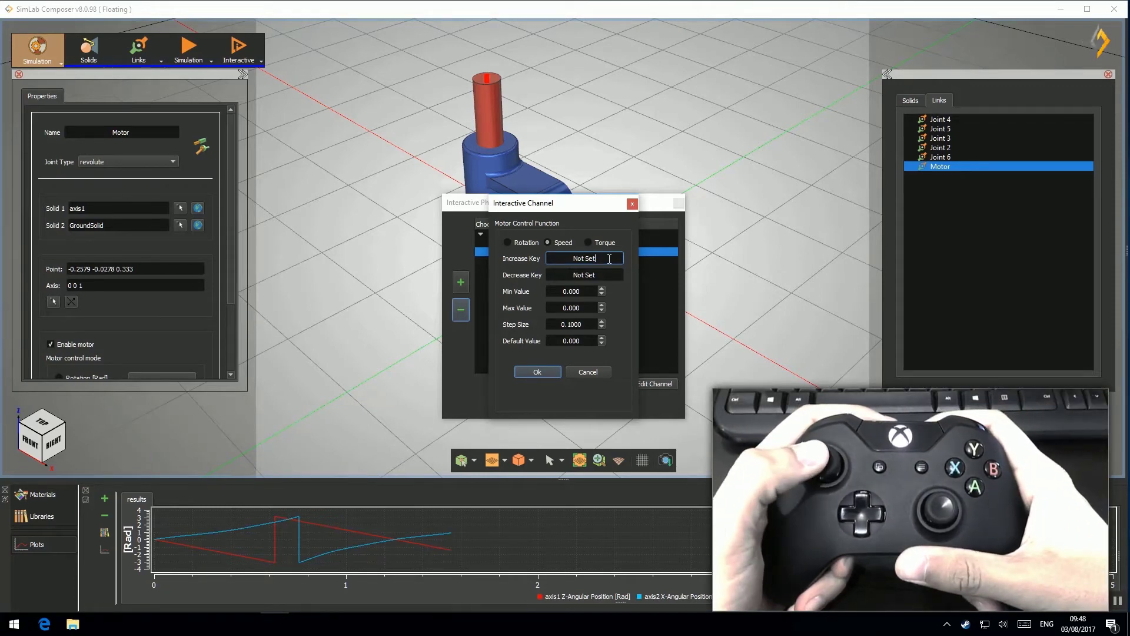
click(609, 259)
key(Up)
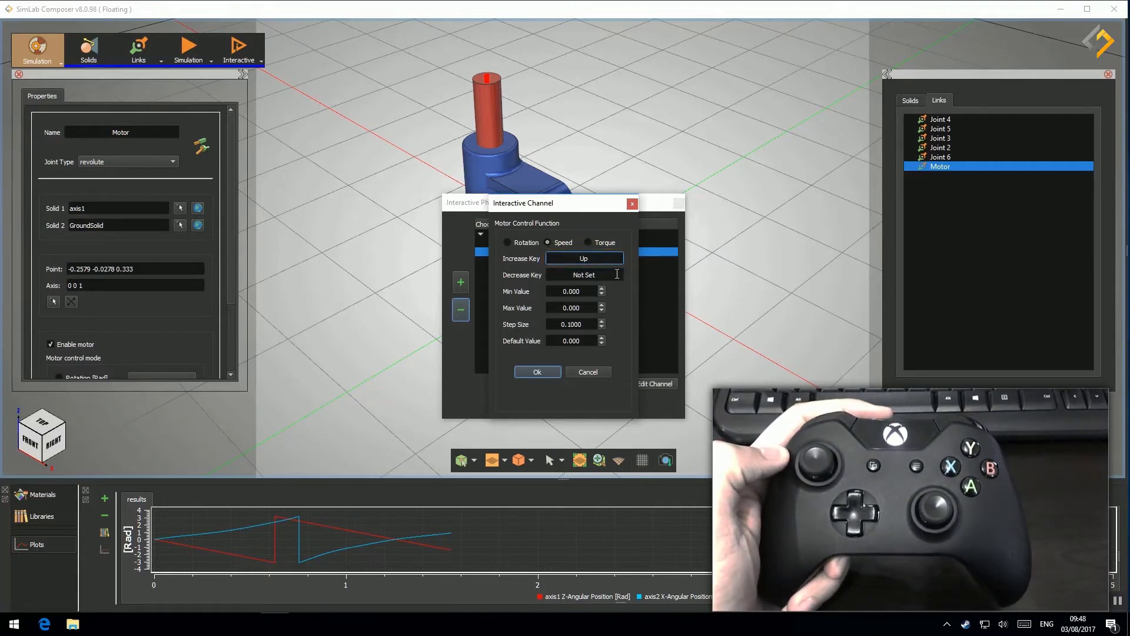
click(614, 275)
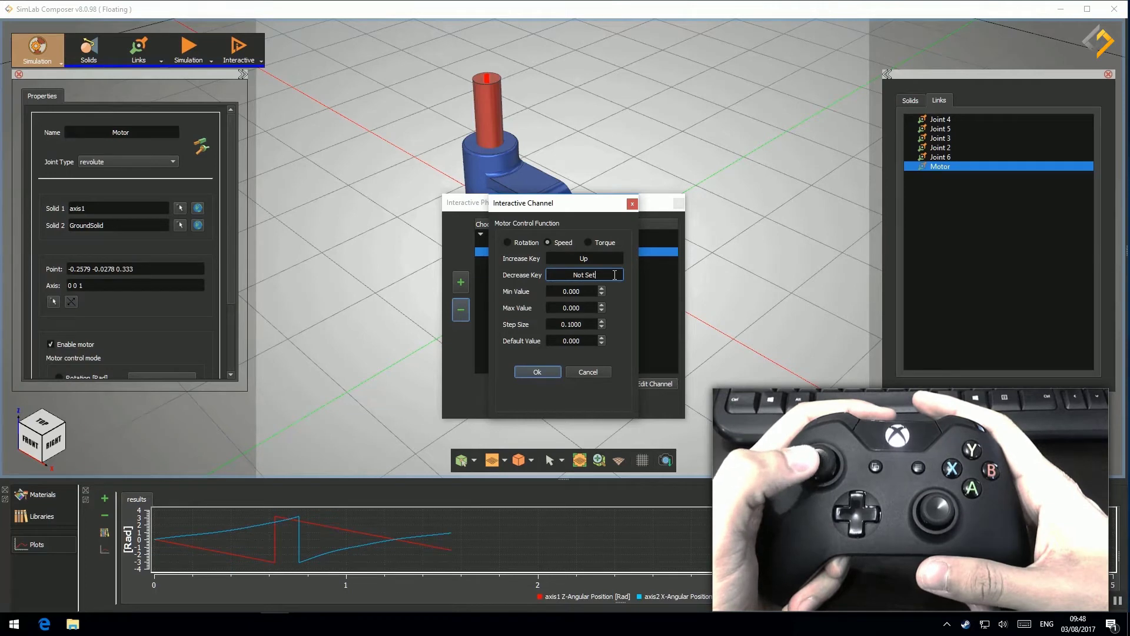
key(Down)
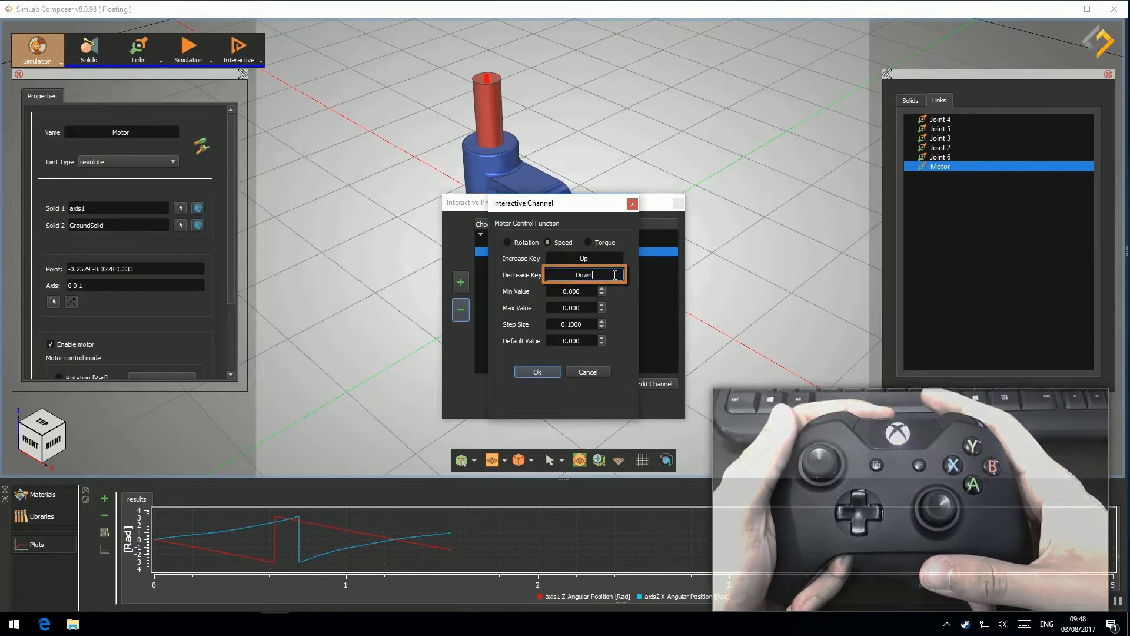
Set the speed channel's minimum value to -5 and maximum to 5, and accept the interactive entity settings.
key(Tab)
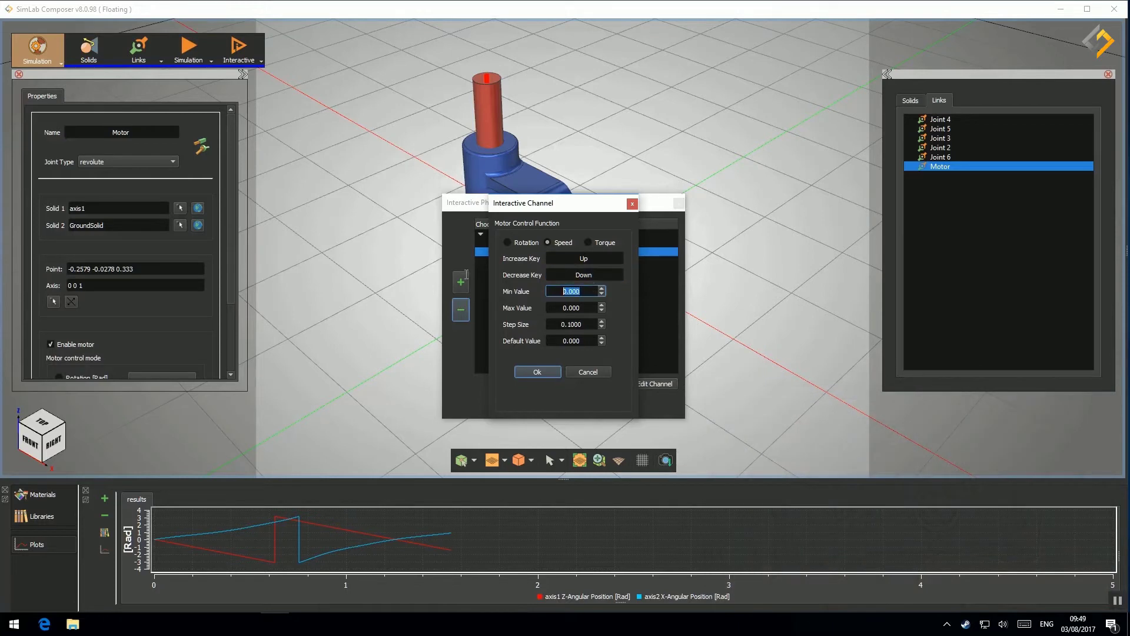
text(-5)
key(Tab)
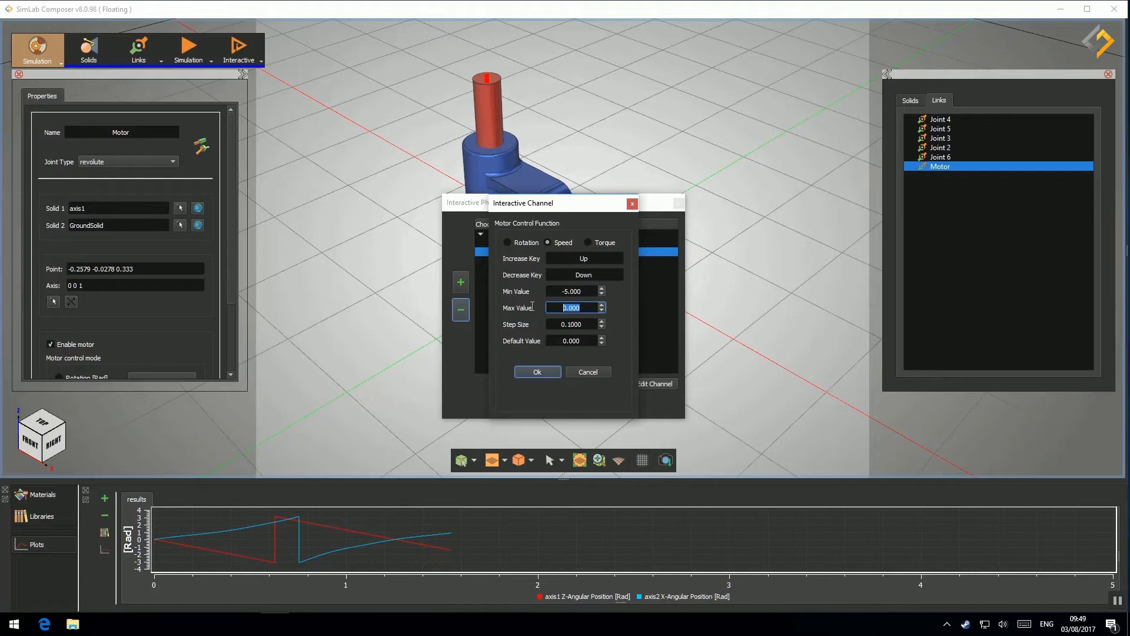
text(5)
click(547, 369)
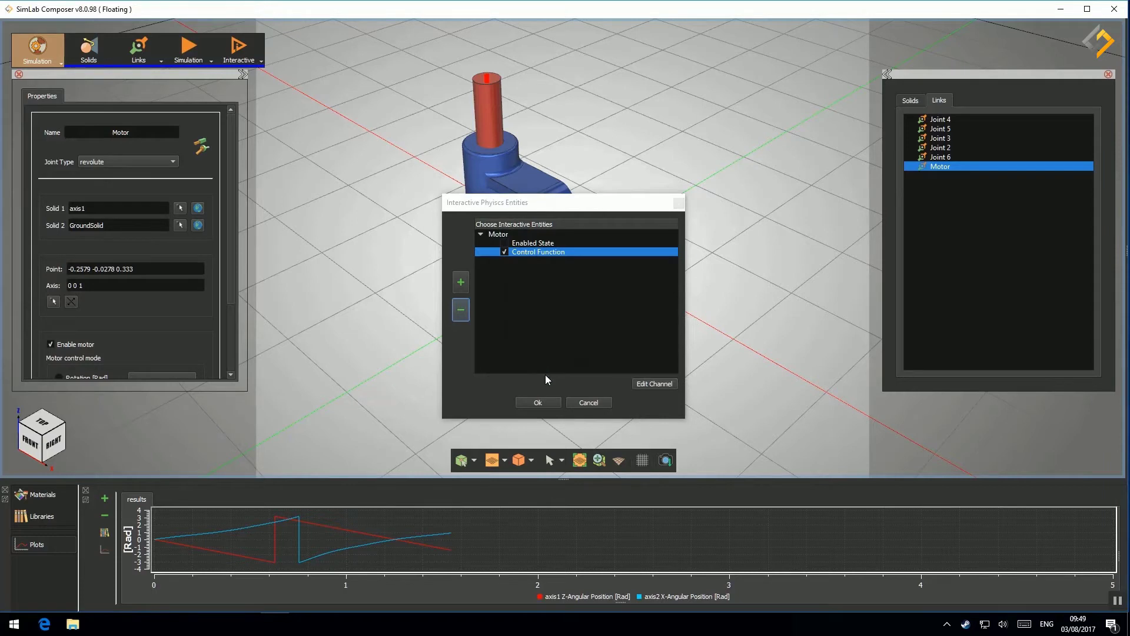
click(538, 403)
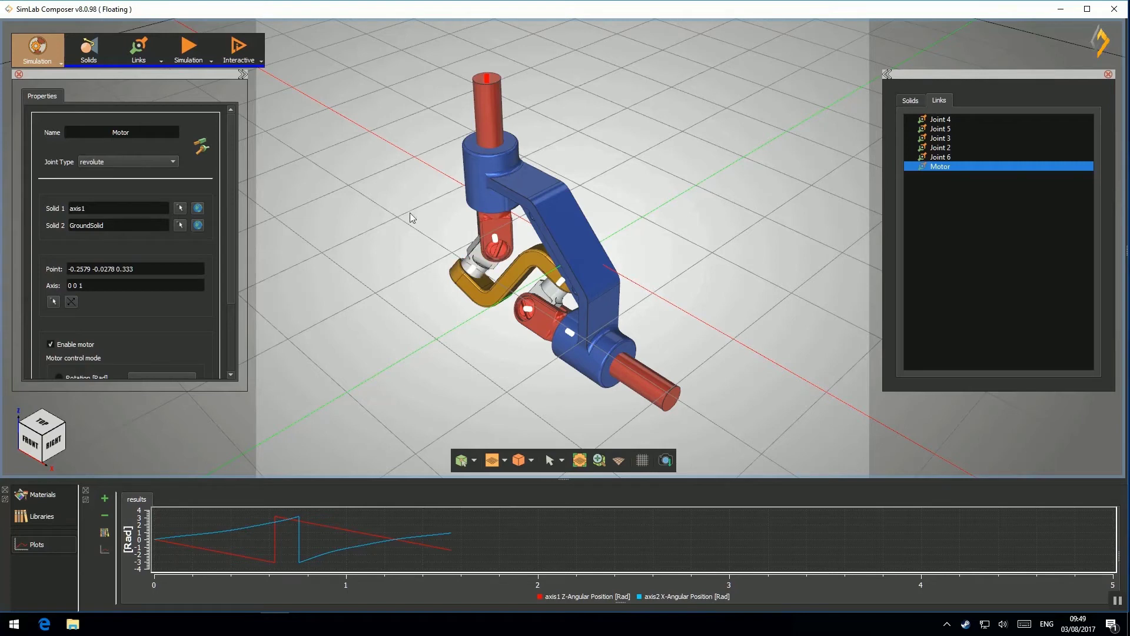
Switch to the Virtual Reality workspace without saving the simulation as an animation, and open the environment's HDR settings.
click(51, 51)
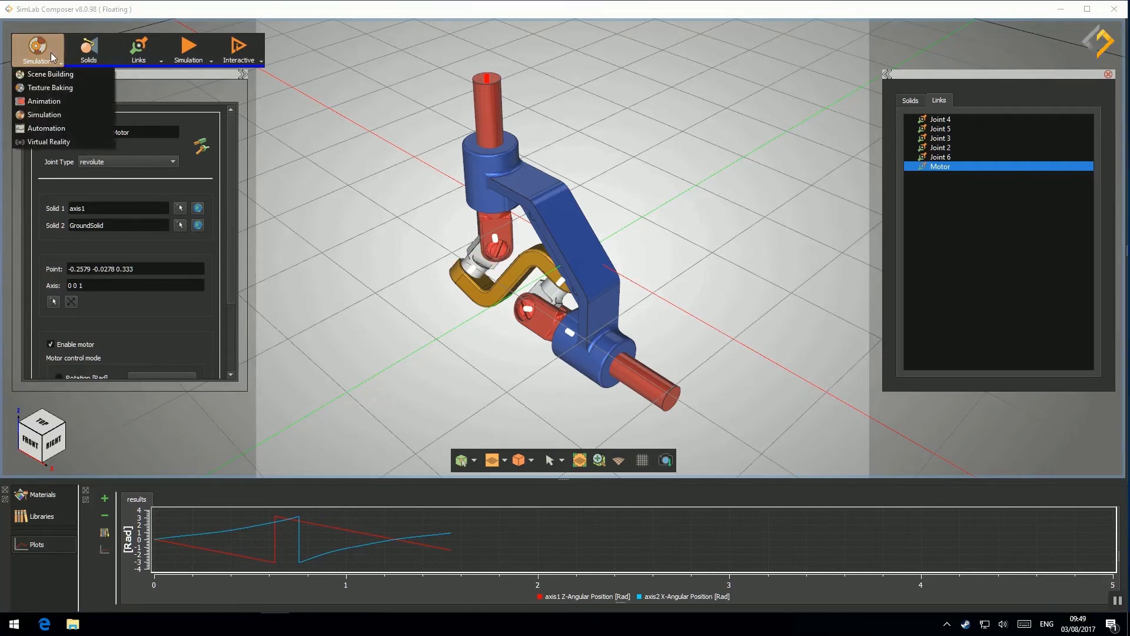
click(93, 142)
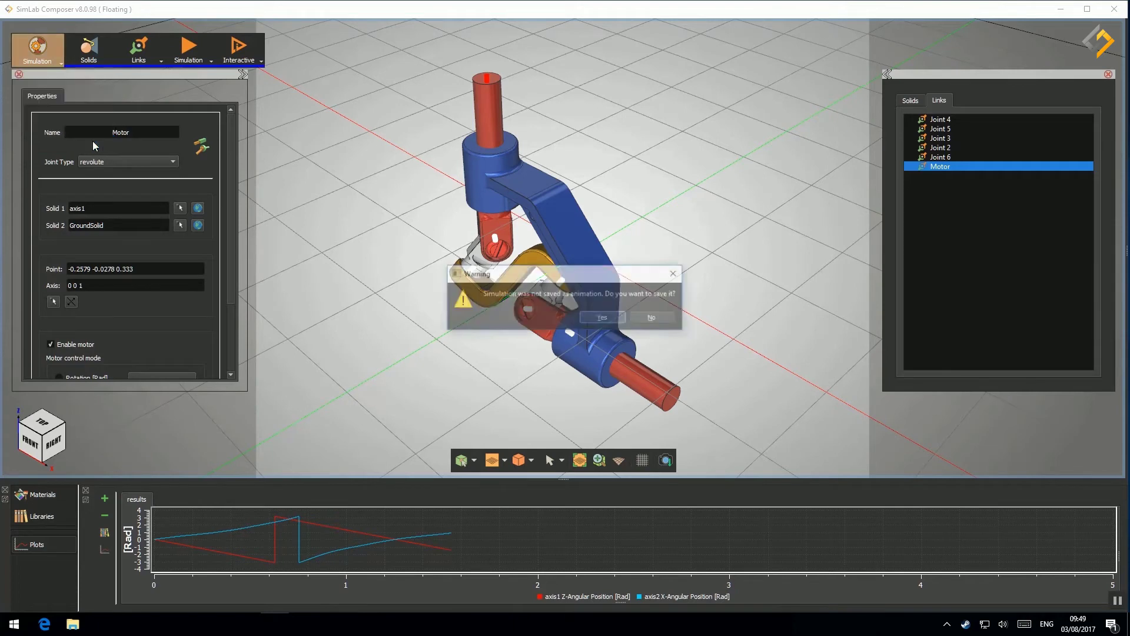
click(644, 318)
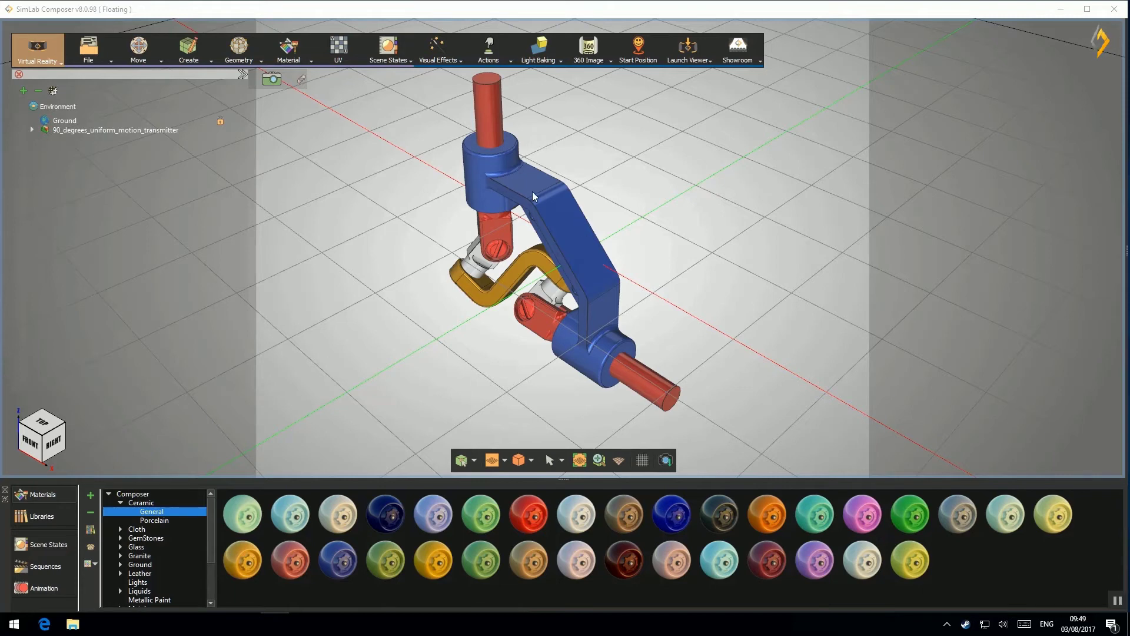
click(77, 105)
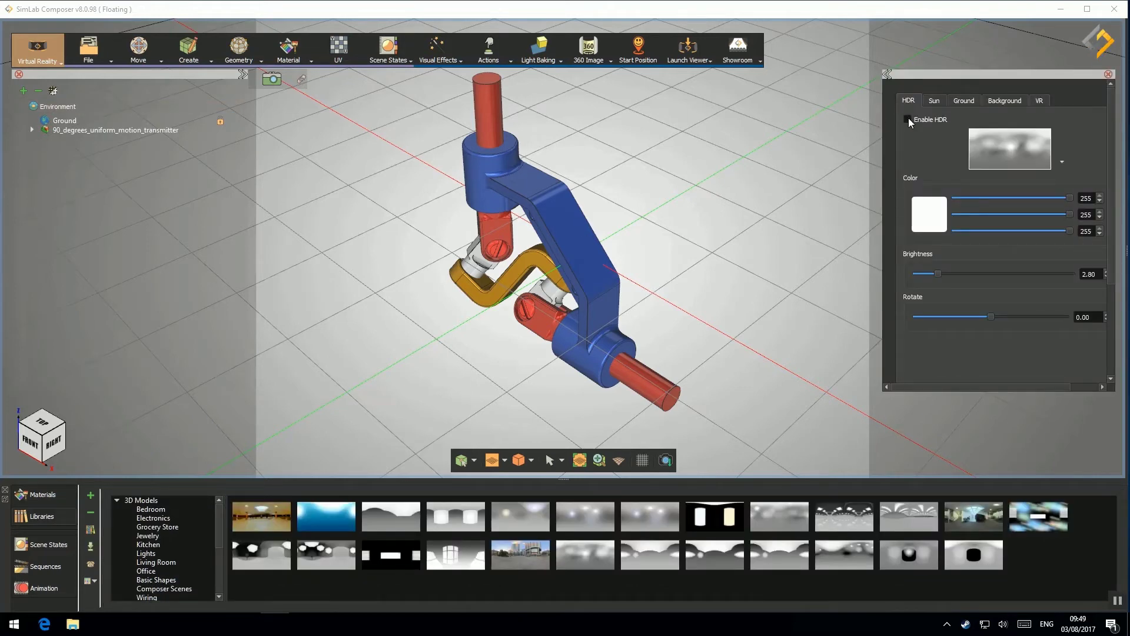
Import the room model into the scene with Z as the up vector and zoom to imported model enabled.
click(79, 61)
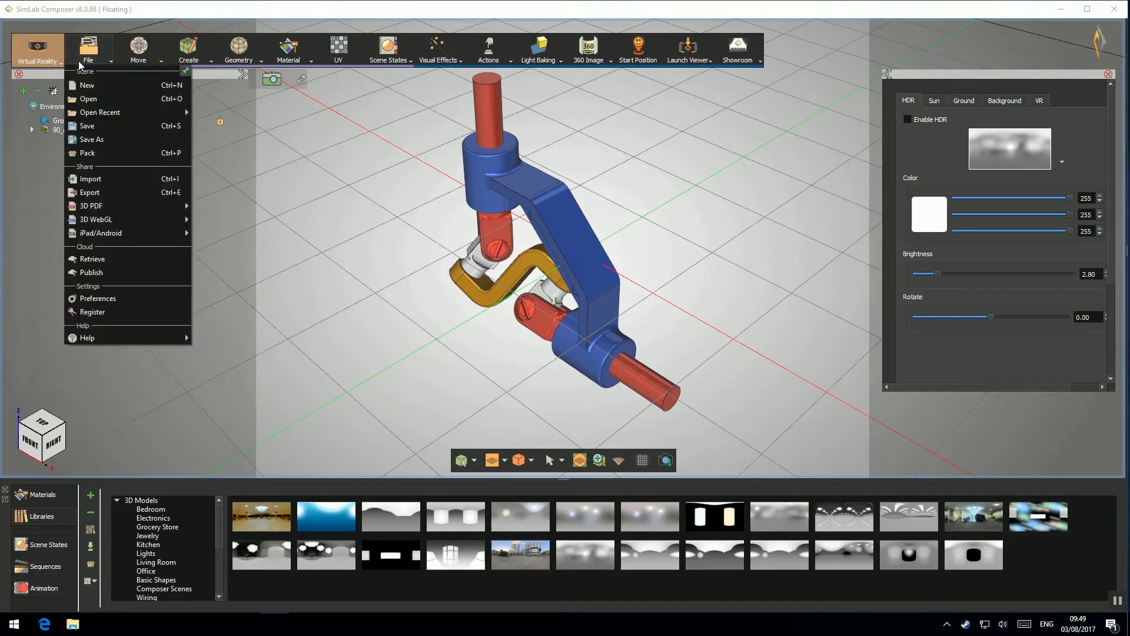
click(143, 178)
double_click(141, 107)
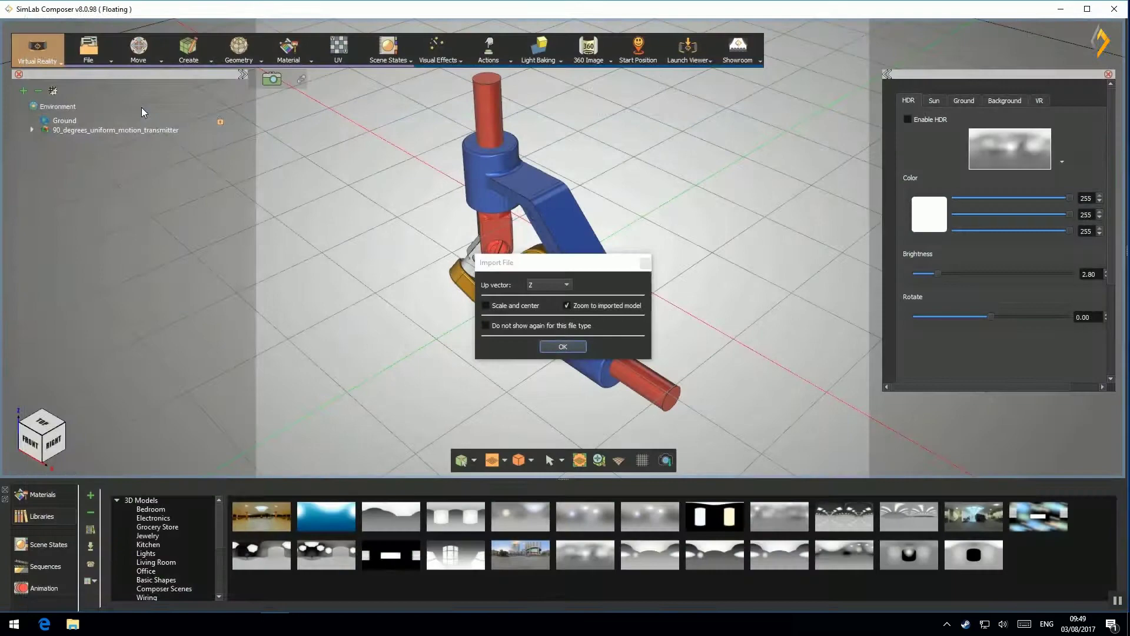
click(546, 344)
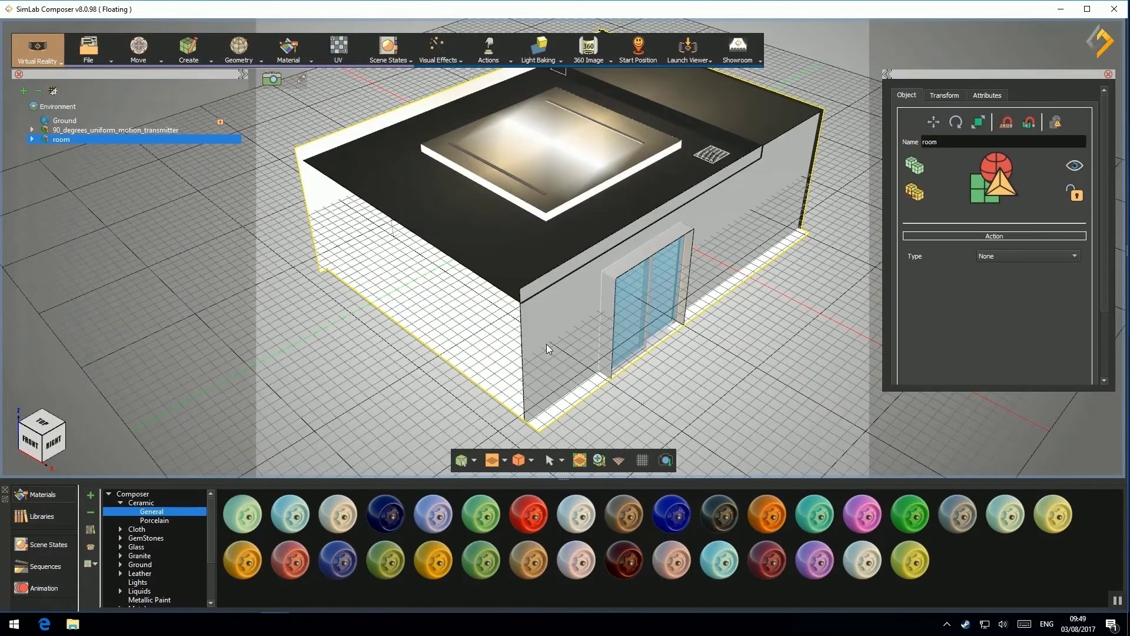
Add a viewer start position and place it on the room floor in front of the pedestal.
middle_drag(462, 314, 646, 215)
scroll(496, 235, up, 2)
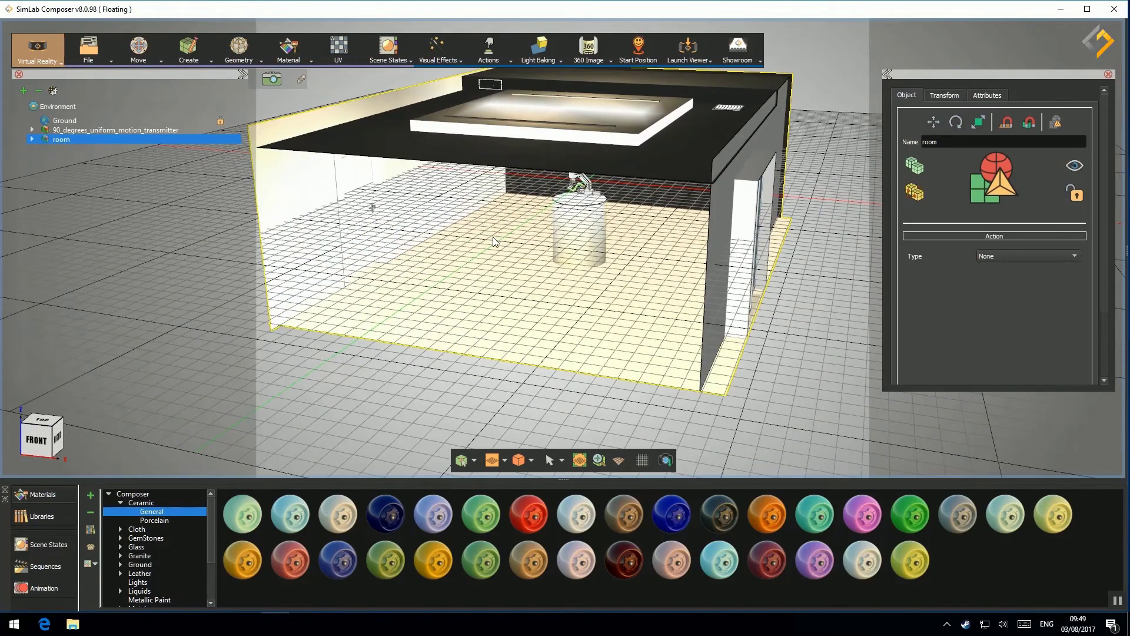
scroll(488, 259, up, 2)
scroll(512, 267, up, 3)
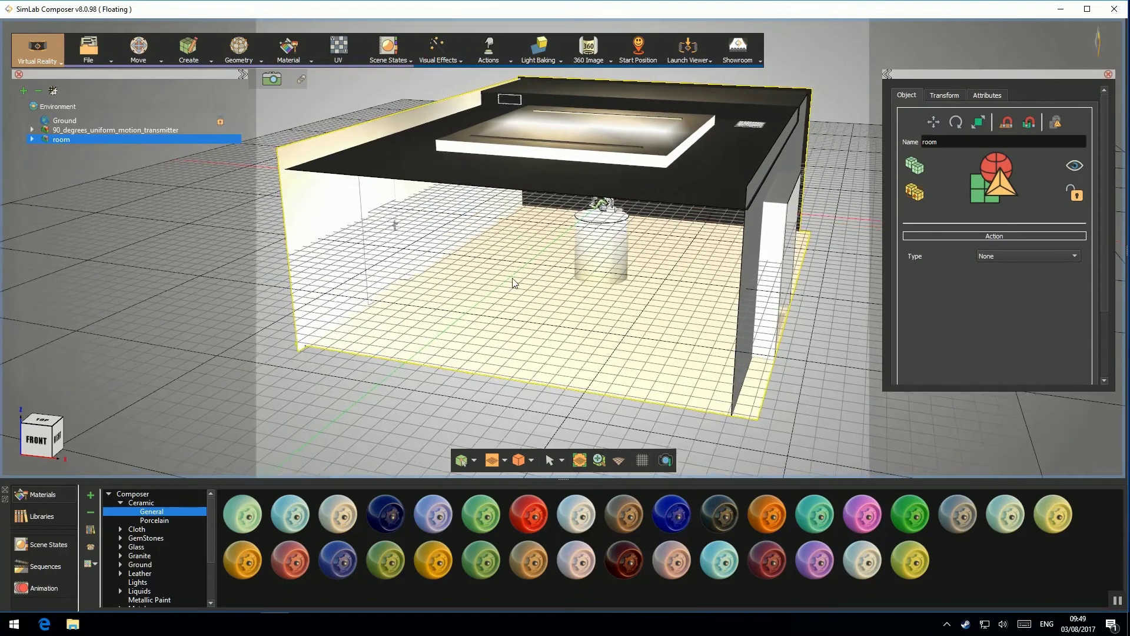
click(631, 59)
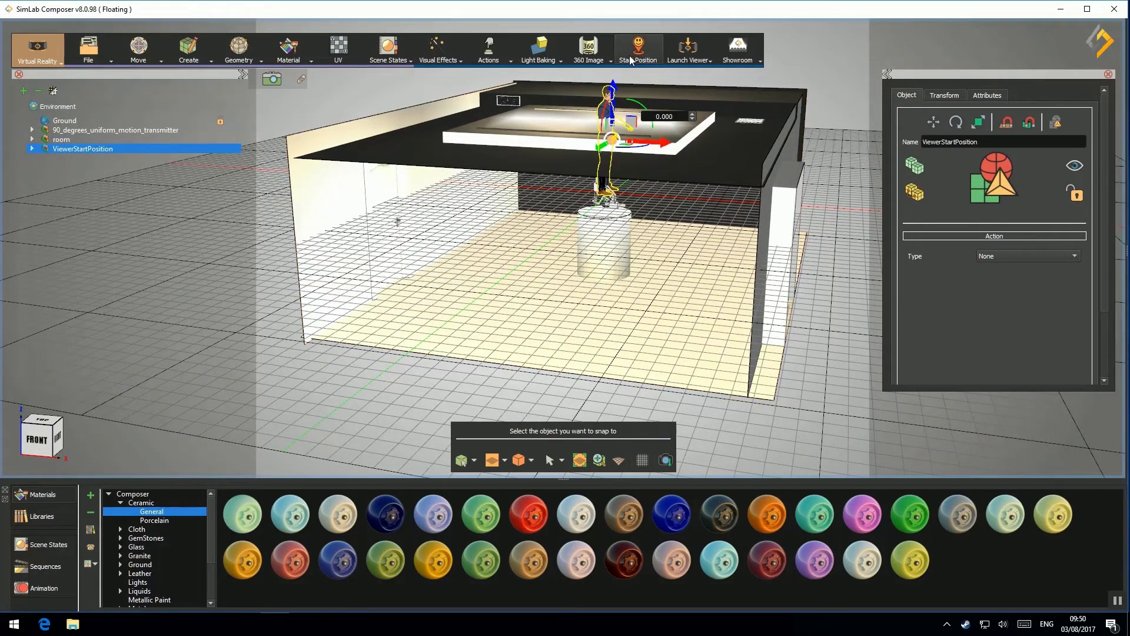
click(540, 341)
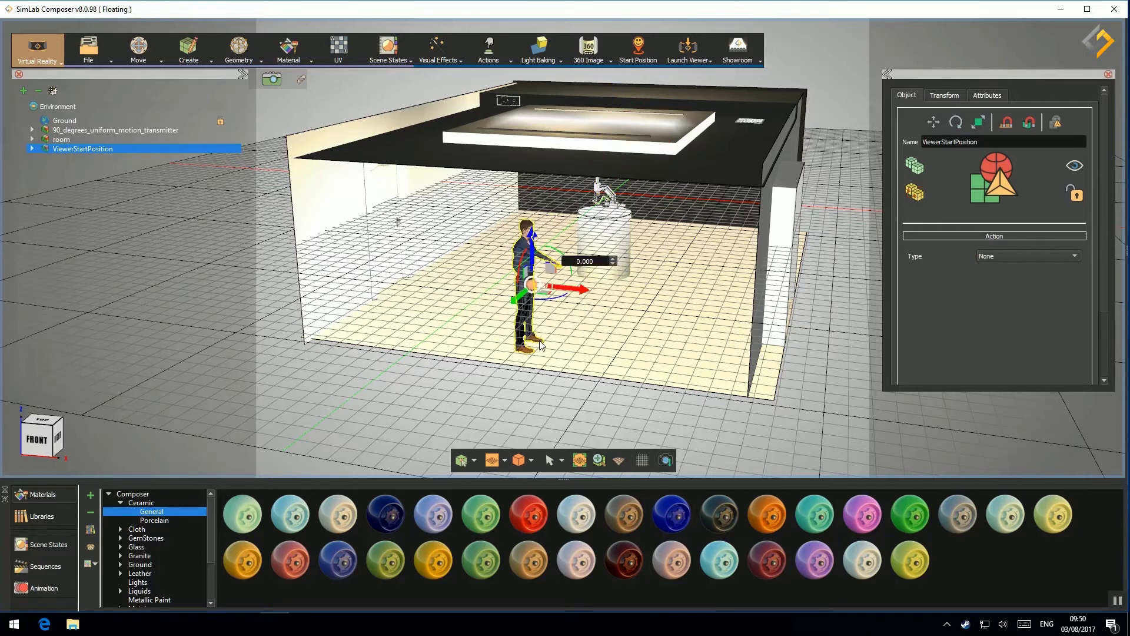
Rotate the viewer start position to 90 degrees about its vertical axis so it faces the mechanism, and deselect it.
drag(543, 304, 568, 297)
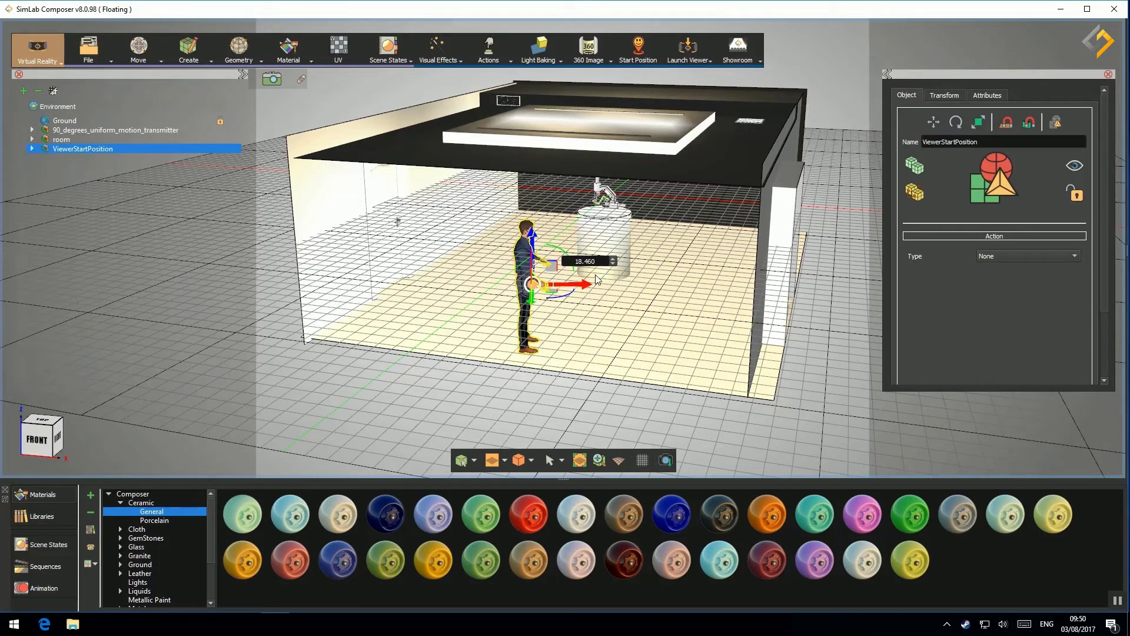
text(90)
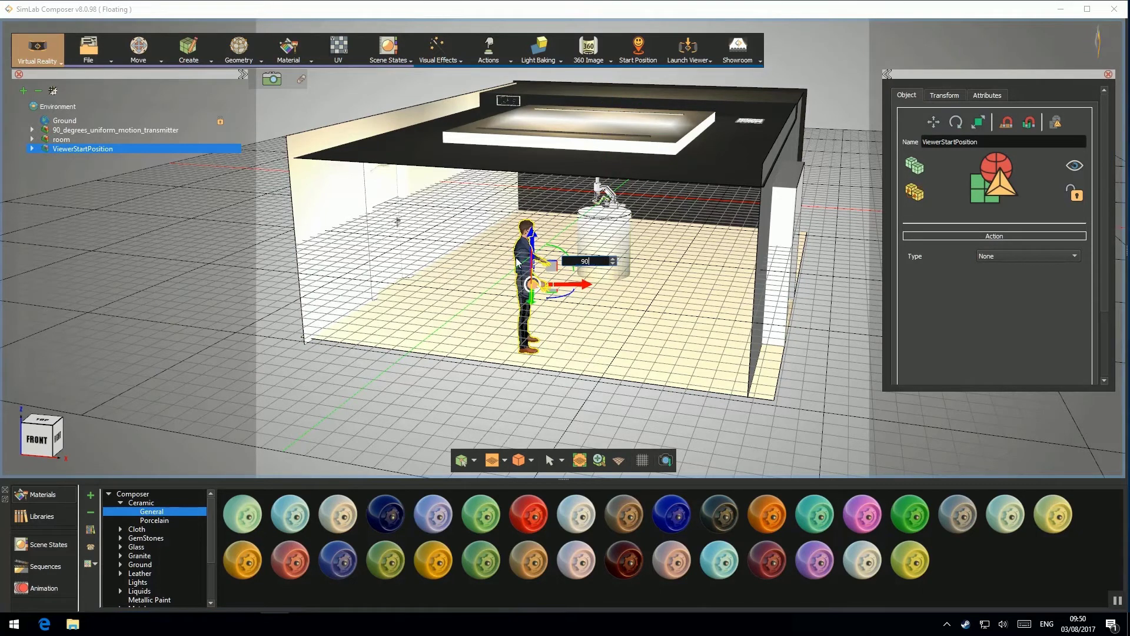
key(Return)
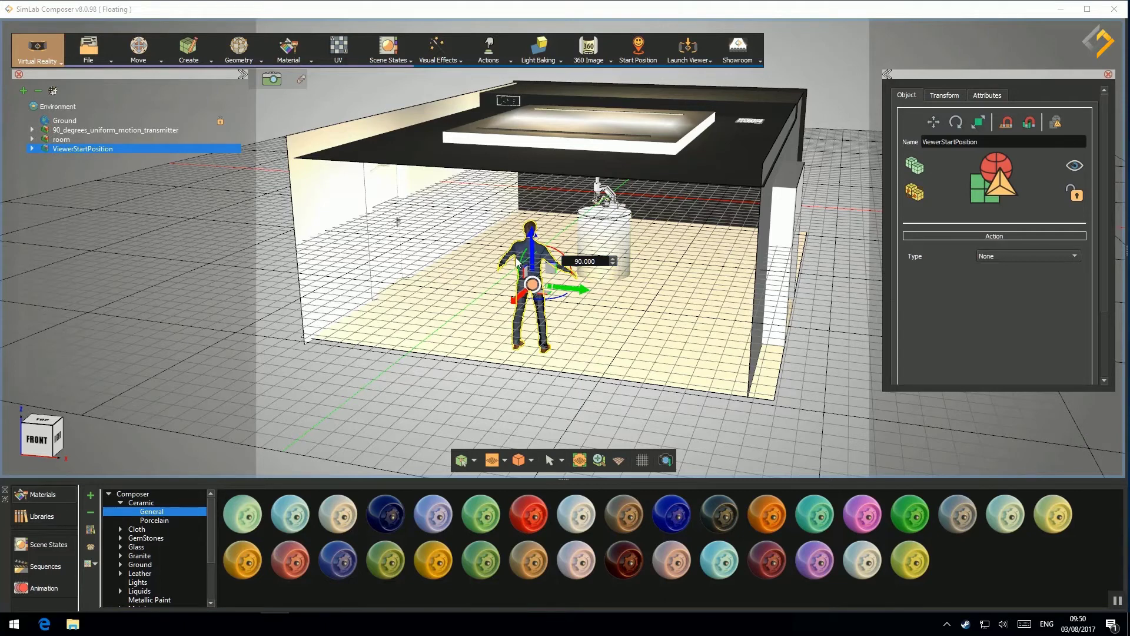
click(416, 398)
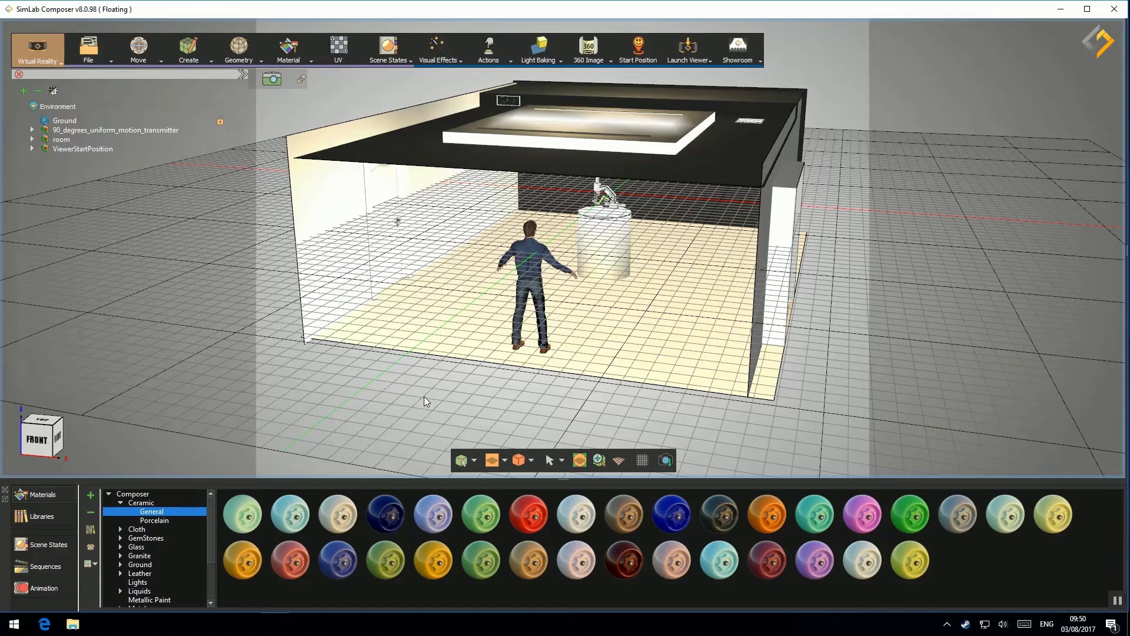
Switch to the Simulation workspace and sync the physics simulation with the viewer in Desktop Mode.
scroll(568, 295, up, 4)
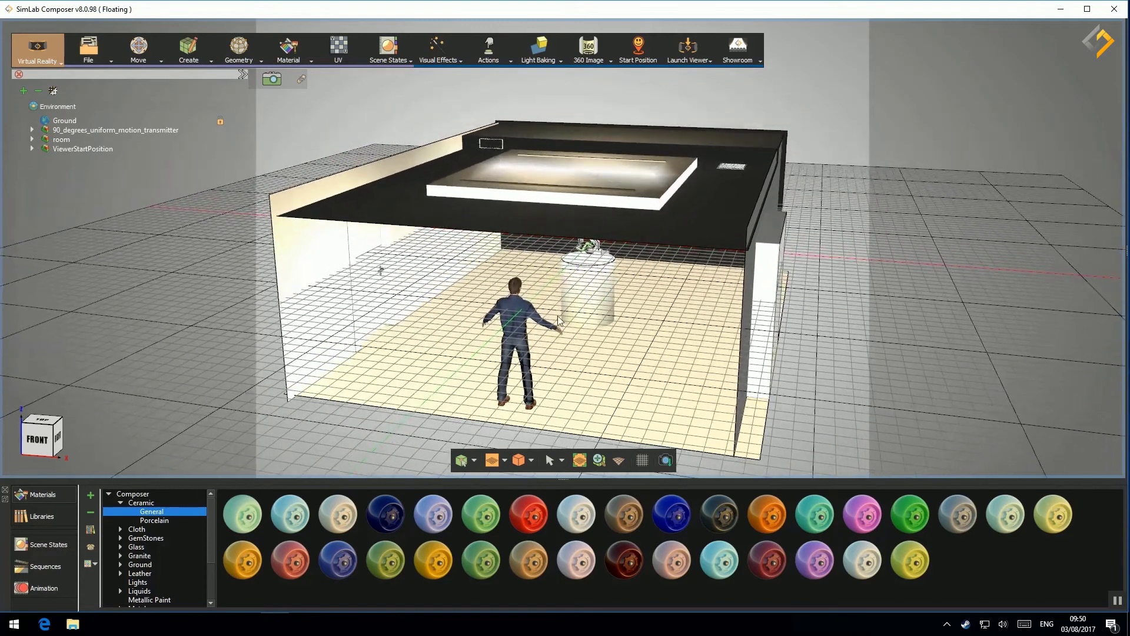
scroll(577, 307, up, 5)
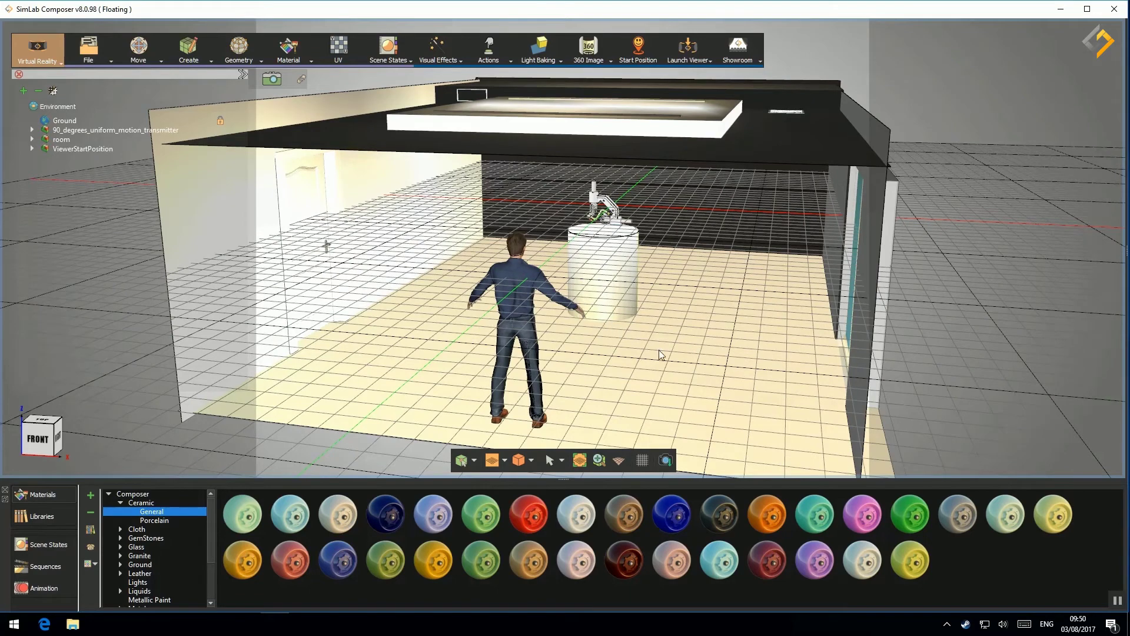
click(57, 59)
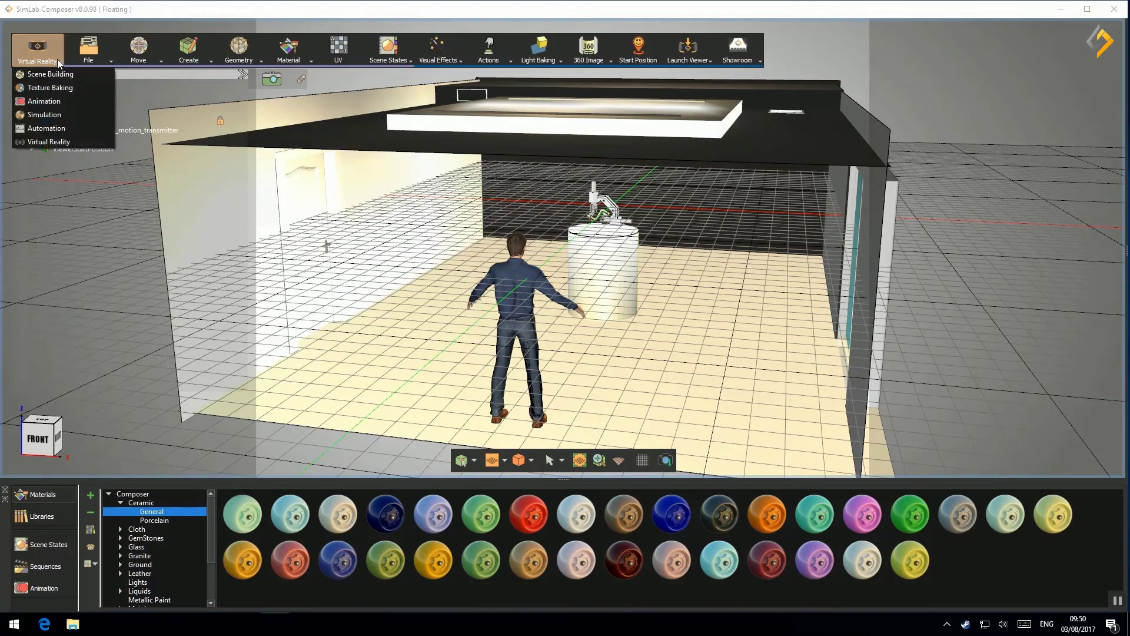
click(91, 115)
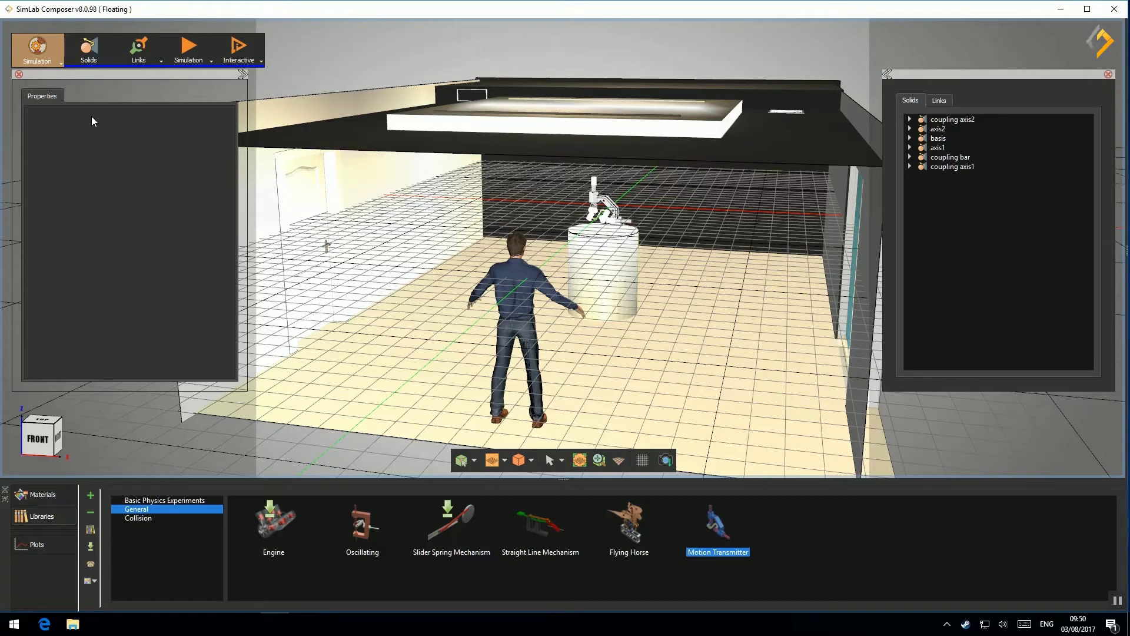
click(204, 62)
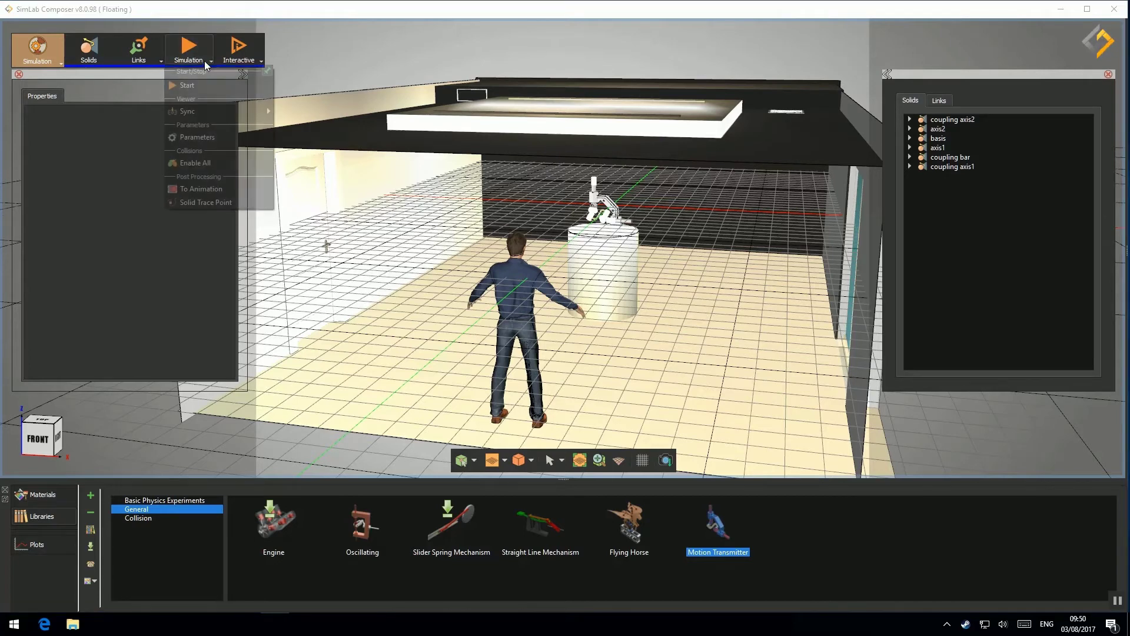
mouse_move(248, 110)
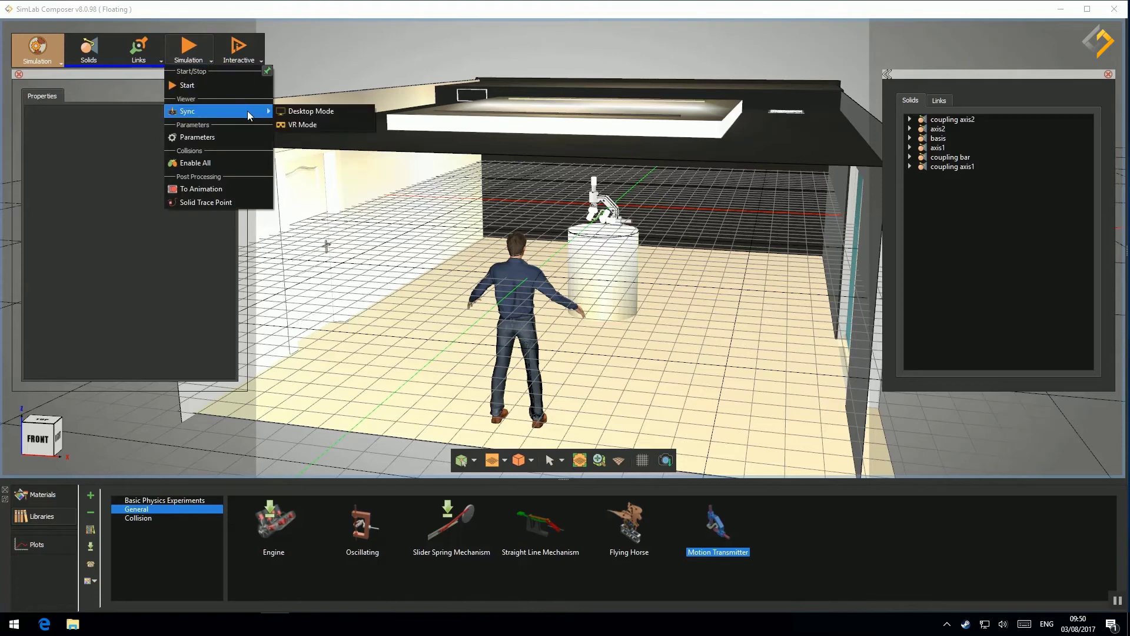
click(302, 111)
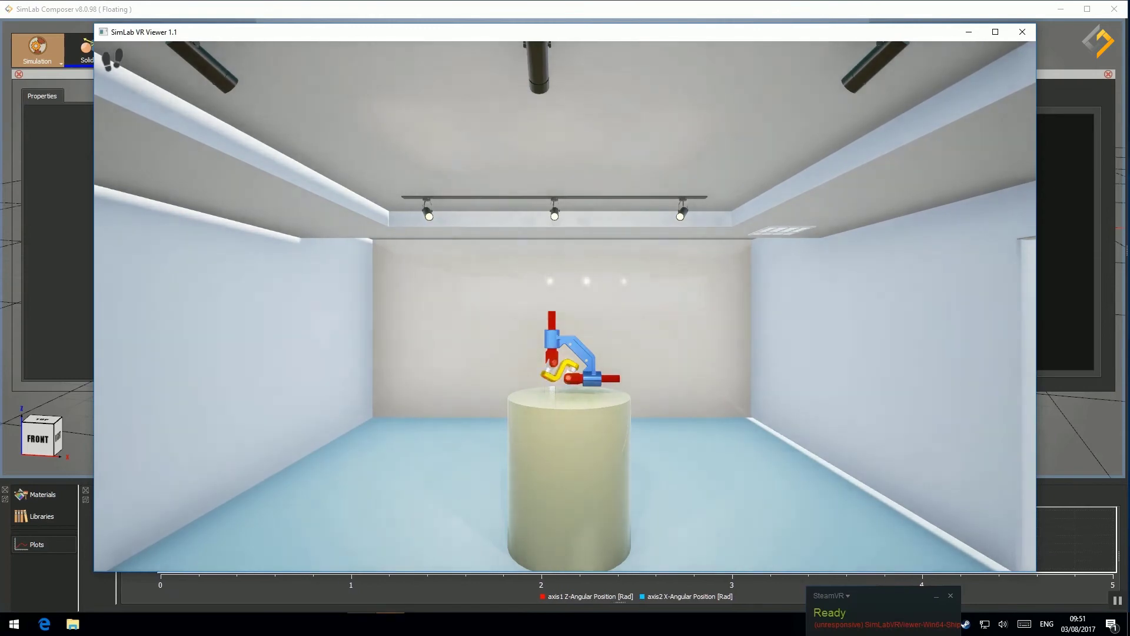
Walk up to and around the pedestal in SimLab VR Viewer to examine the running mechanism from several sides, and close the viewer.
key(w)
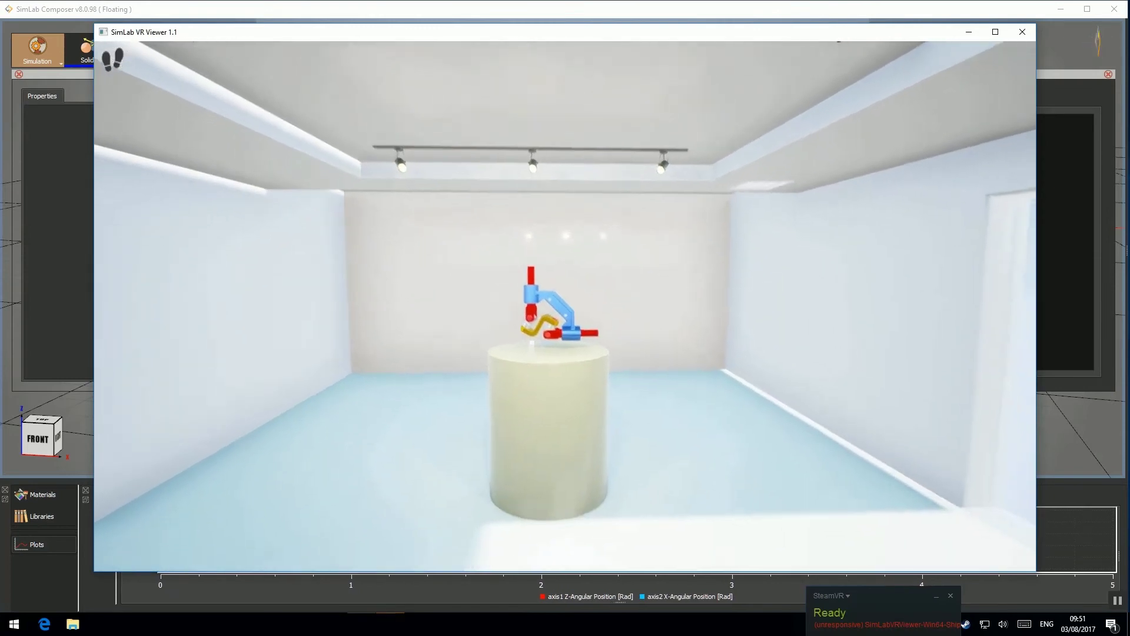
key(w)
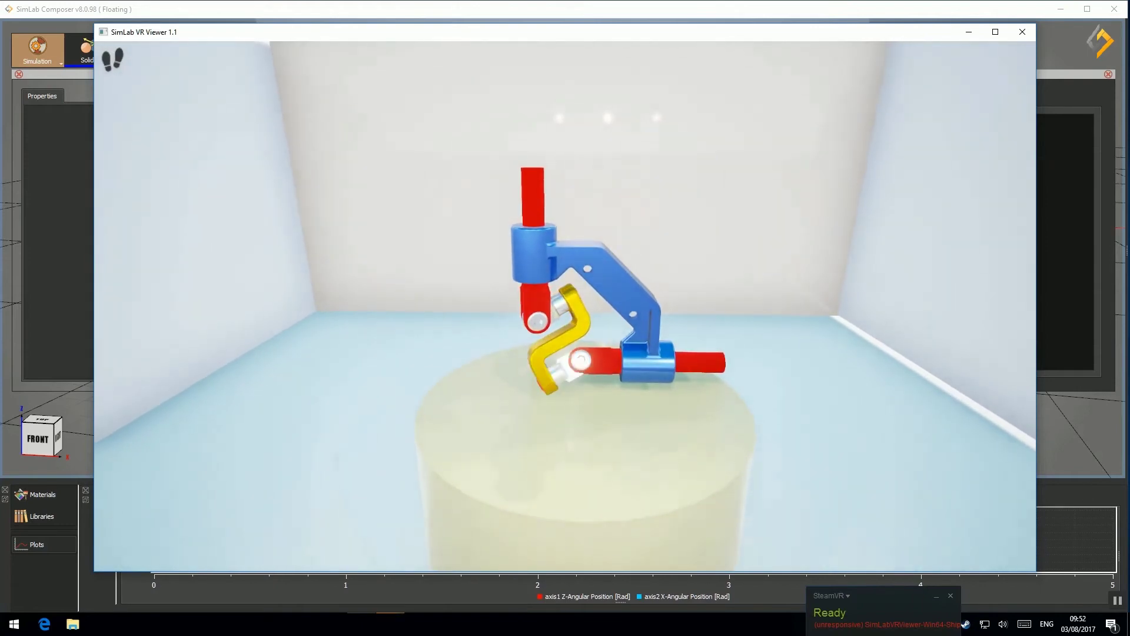
key(w)
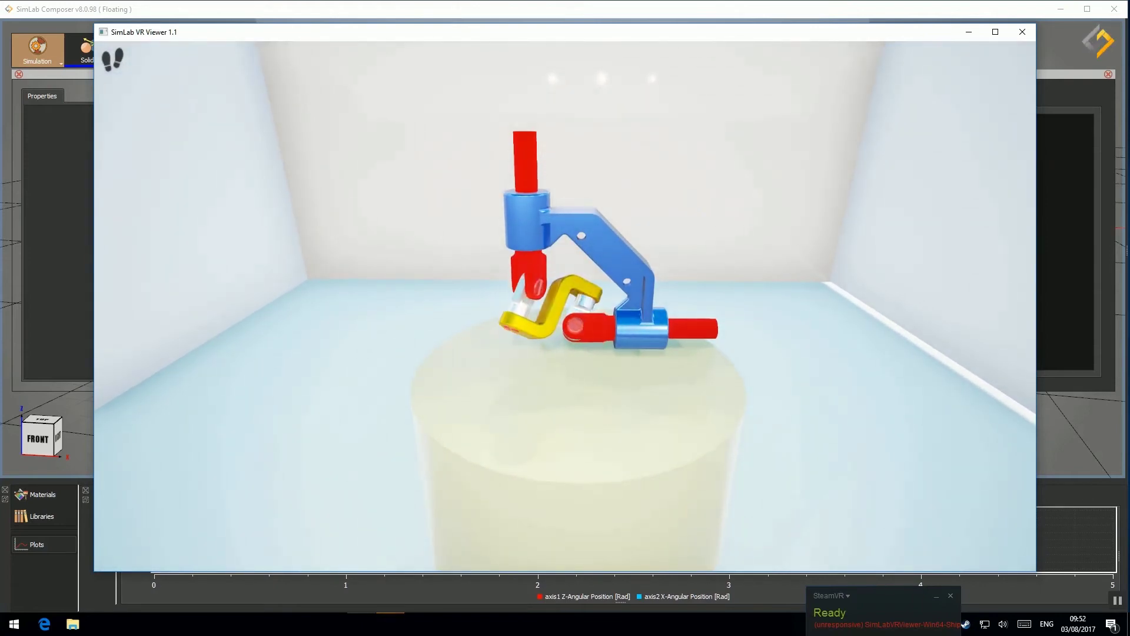
key(Left)
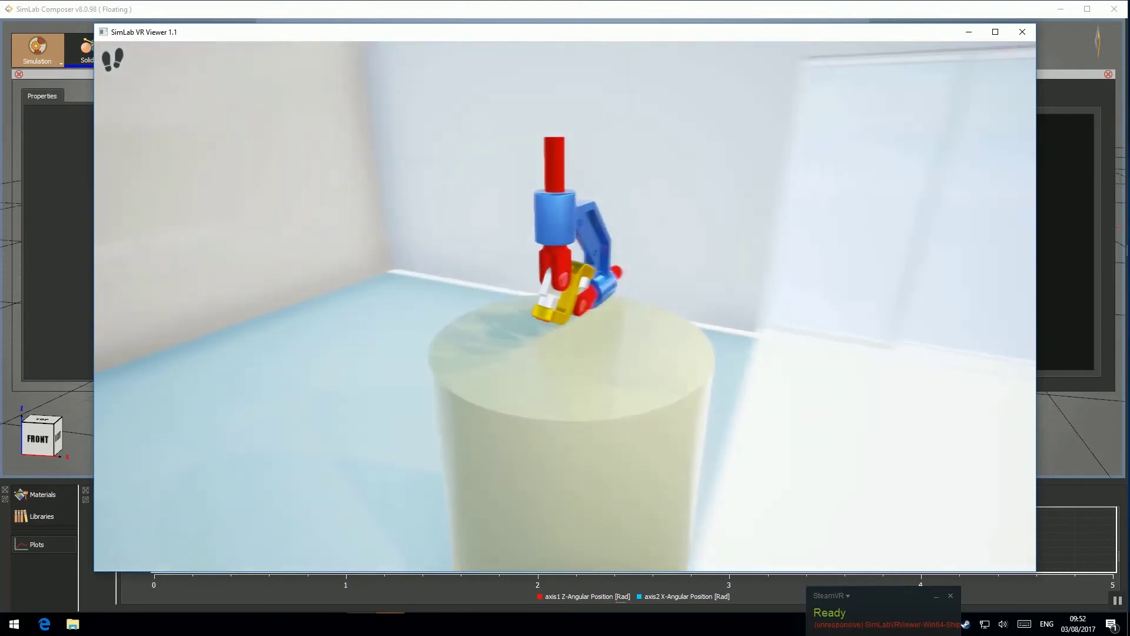
key(Right)
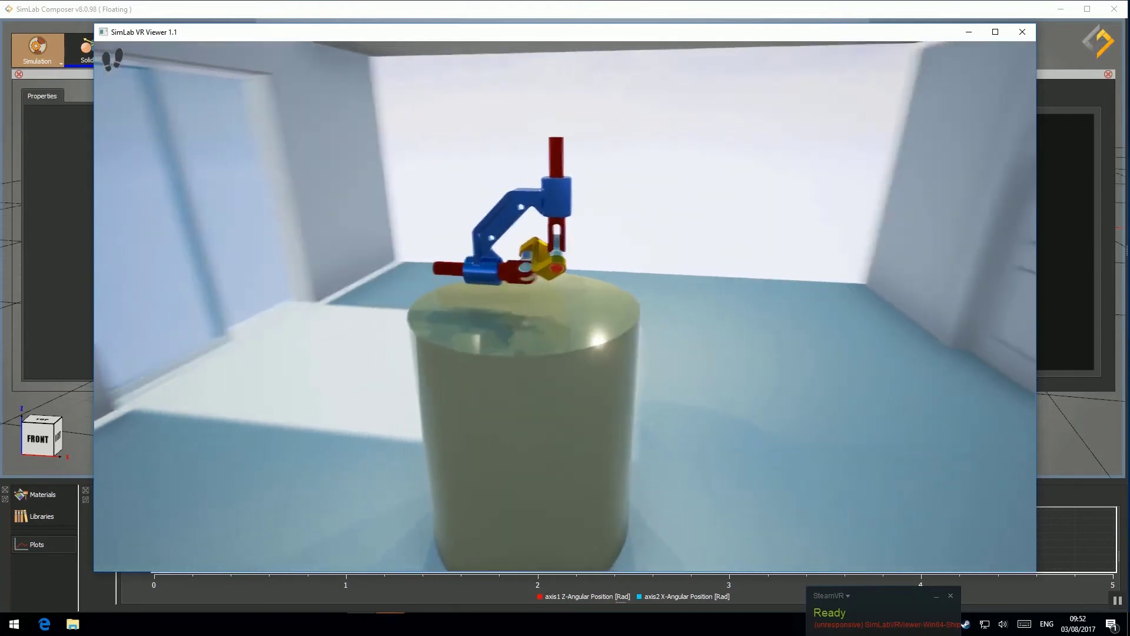
key(Up)
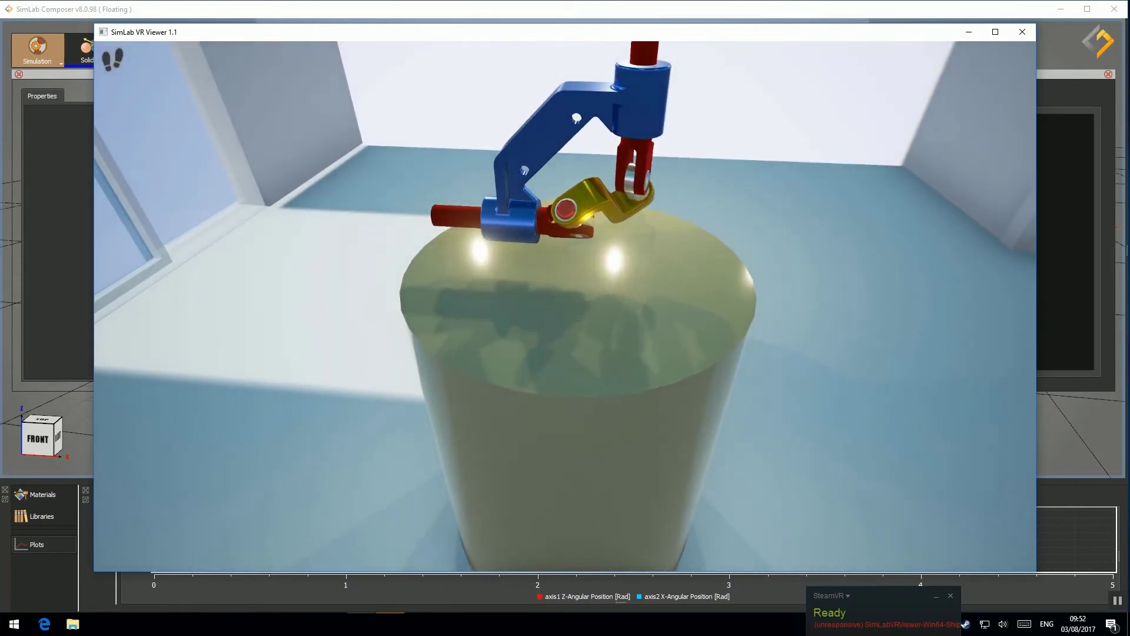
key(Down)
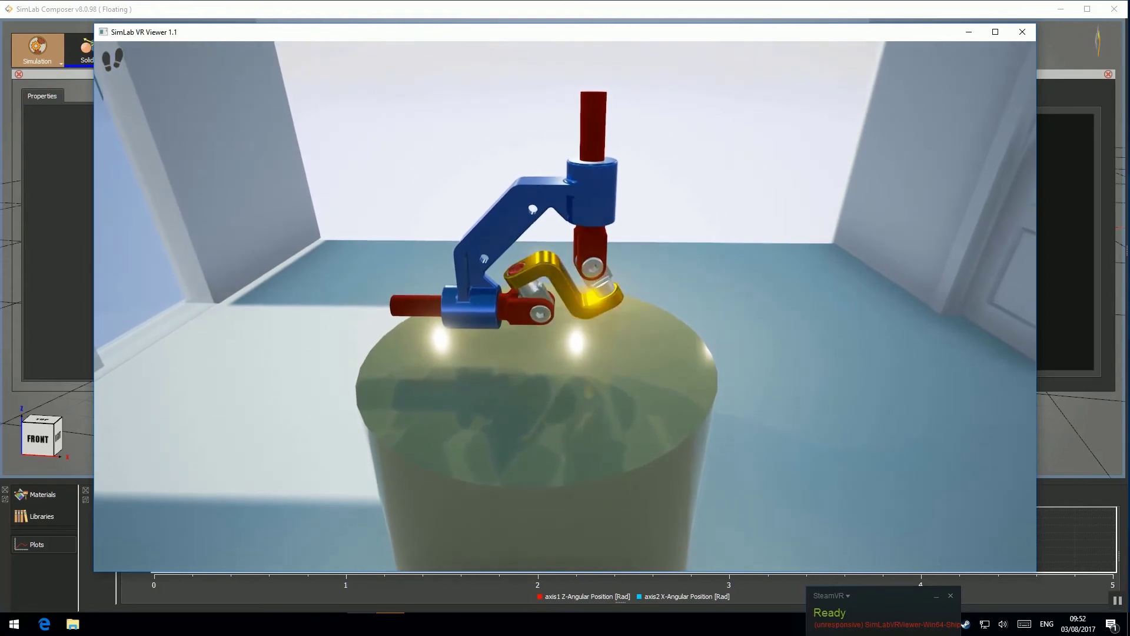
key(Escape)
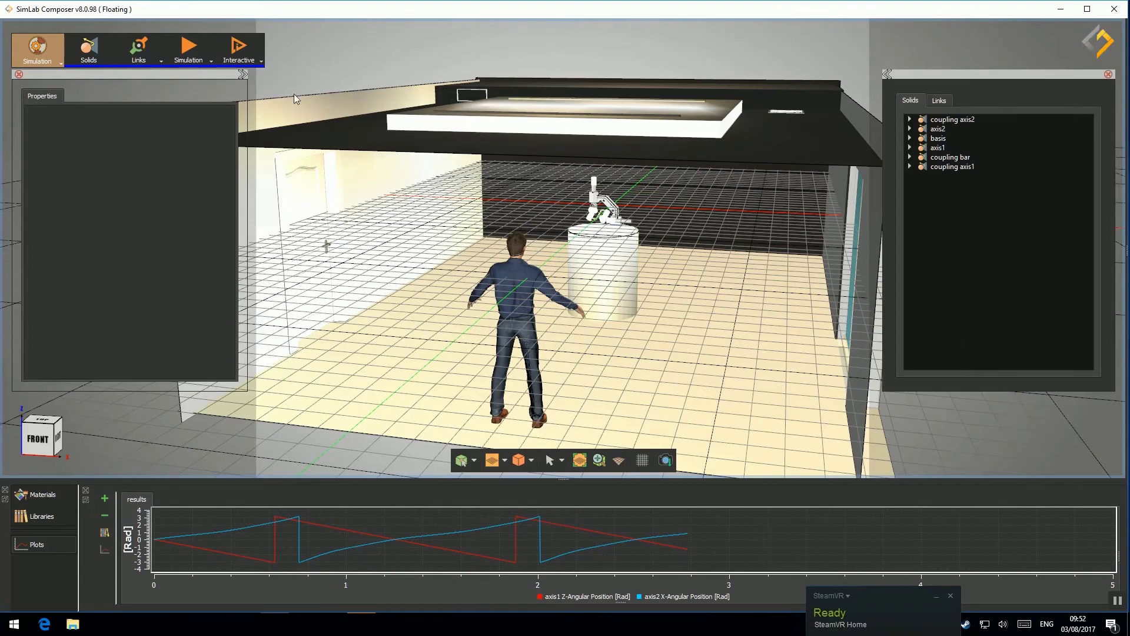
Sync the interactive simulation with the viewer in Desktop Mode.
click(256, 62)
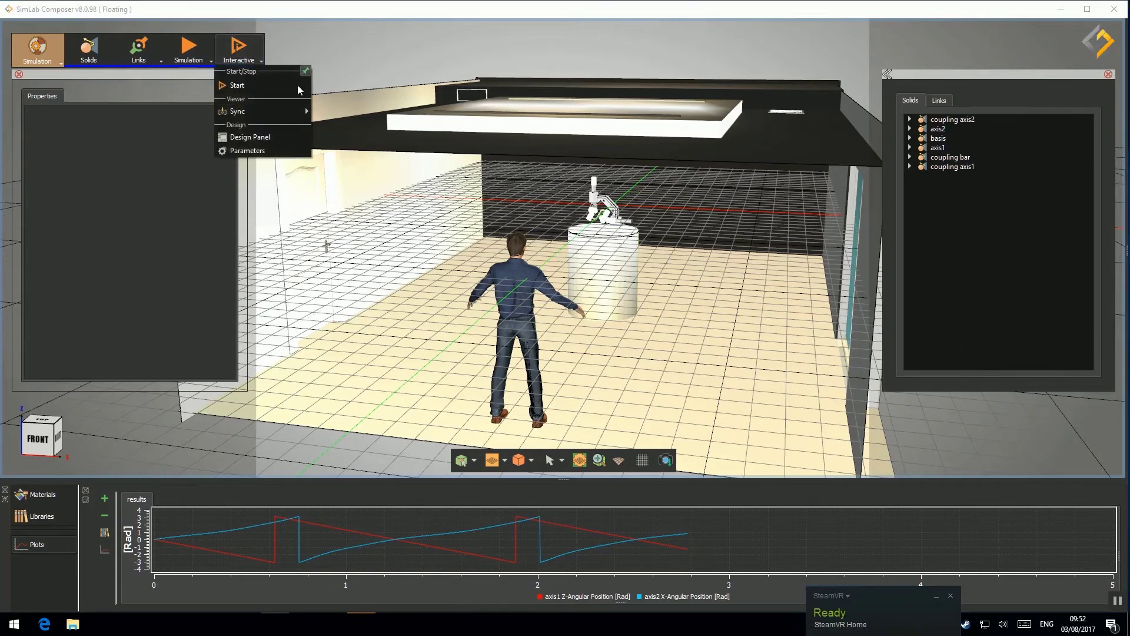
mouse_move(301, 111)
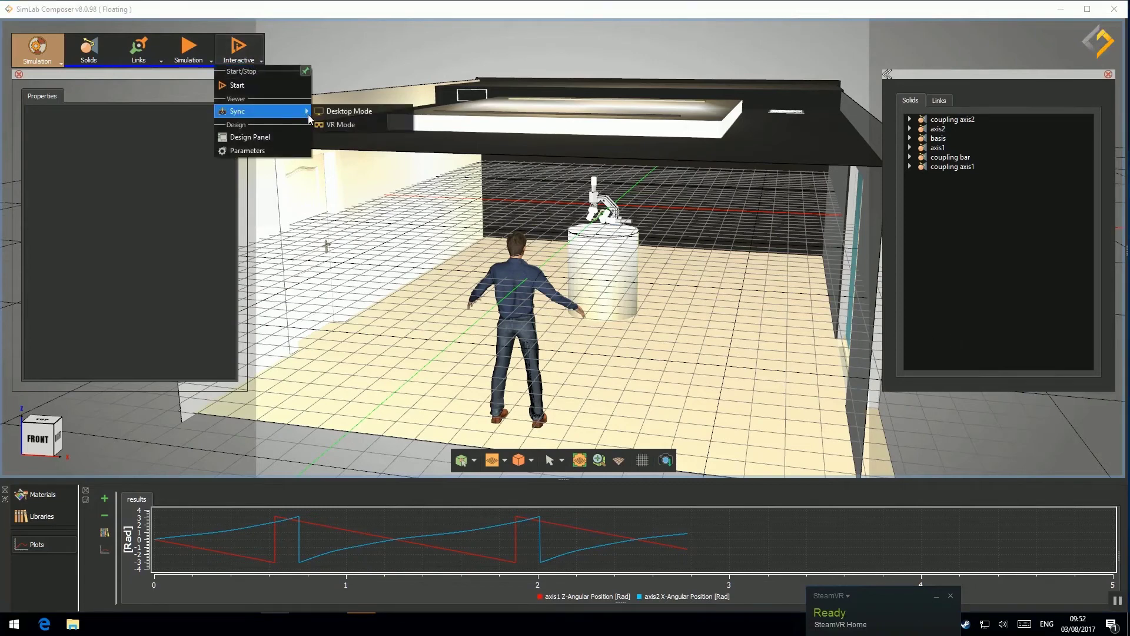
click(409, 116)
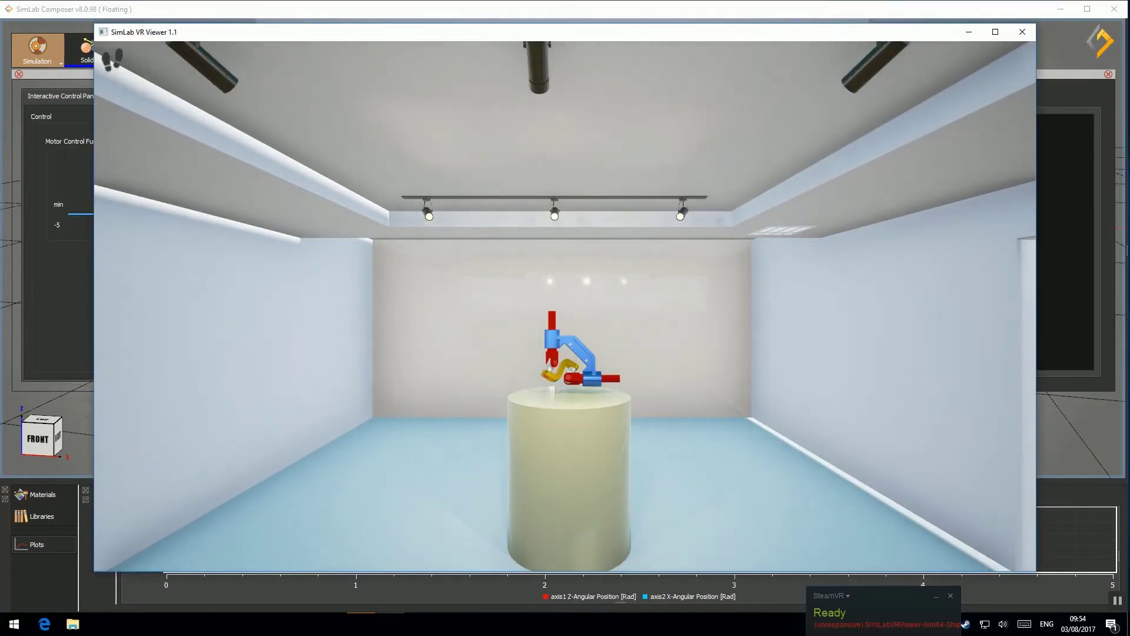
Walk up to the pedestal in SimLab VR Viewer to examine the interactive mechanism up close.
key(w)
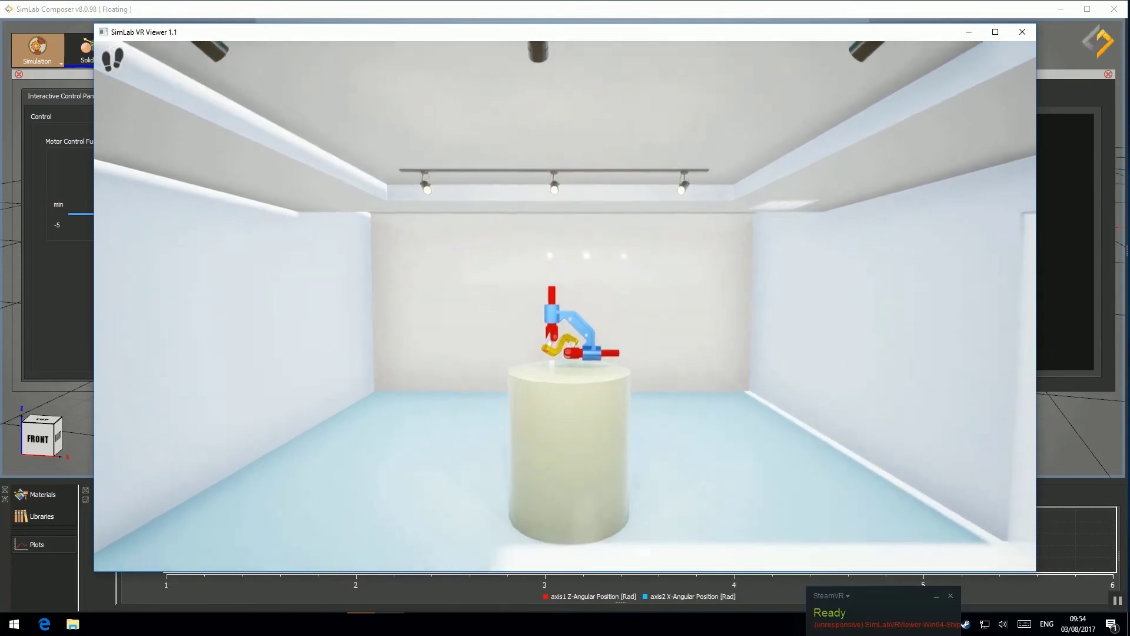
key(w)
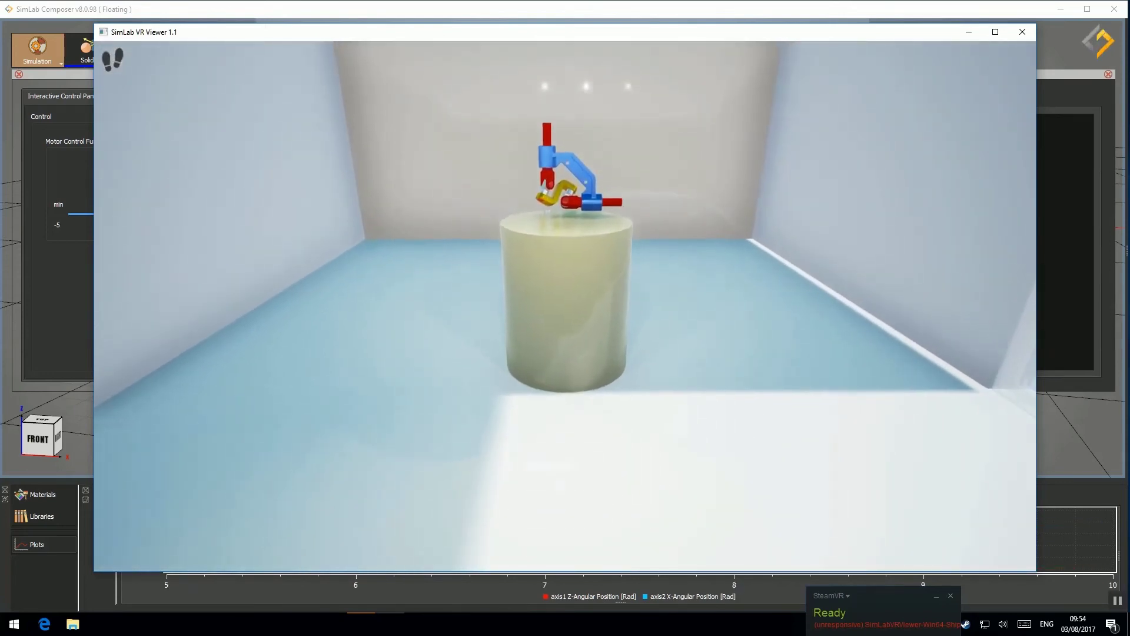
key(w)
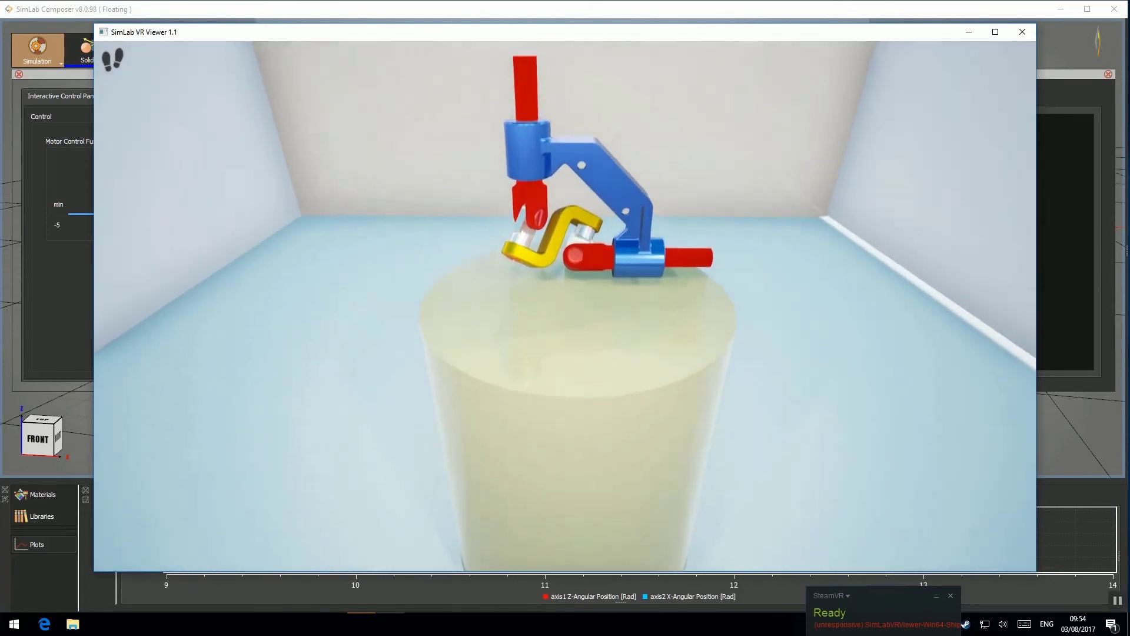
key(e)
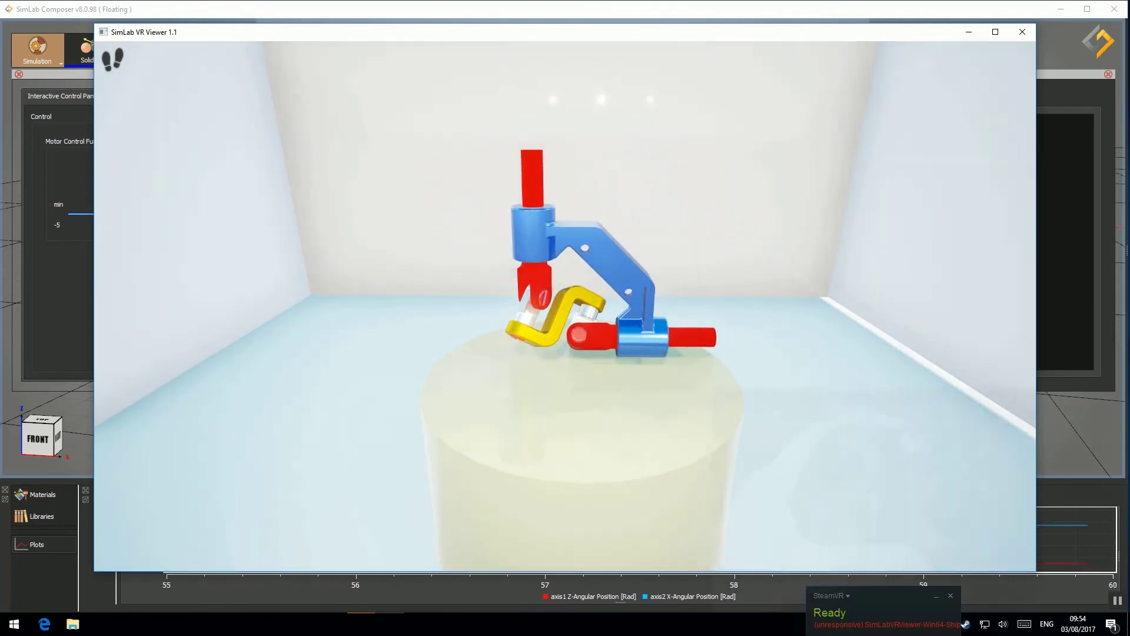